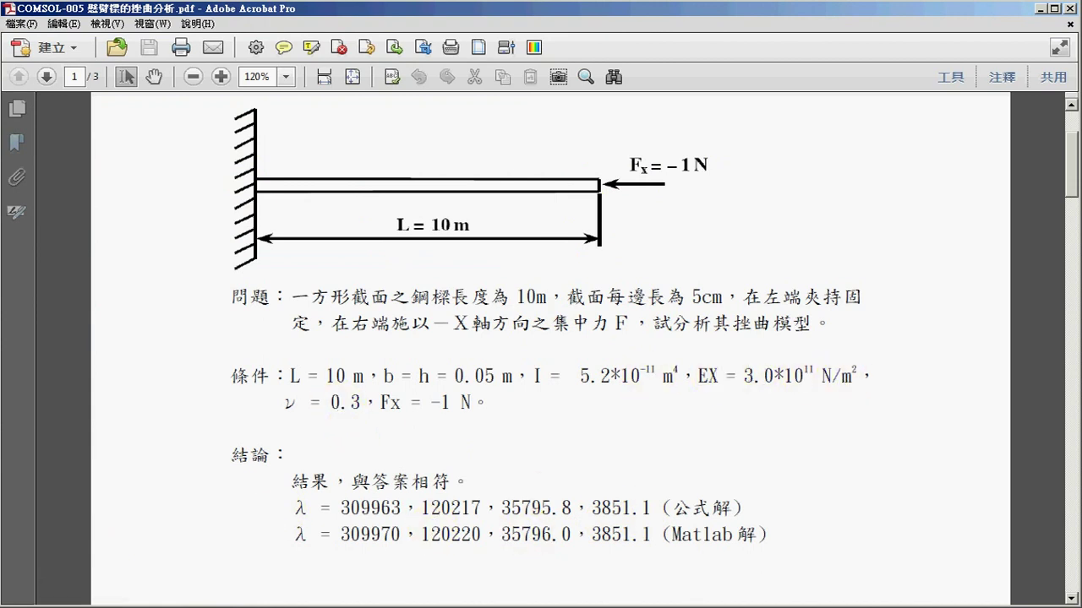
Switch to SolidWorks and examine the beam part's length and cross-section dimensions.
key("alt+Tab")
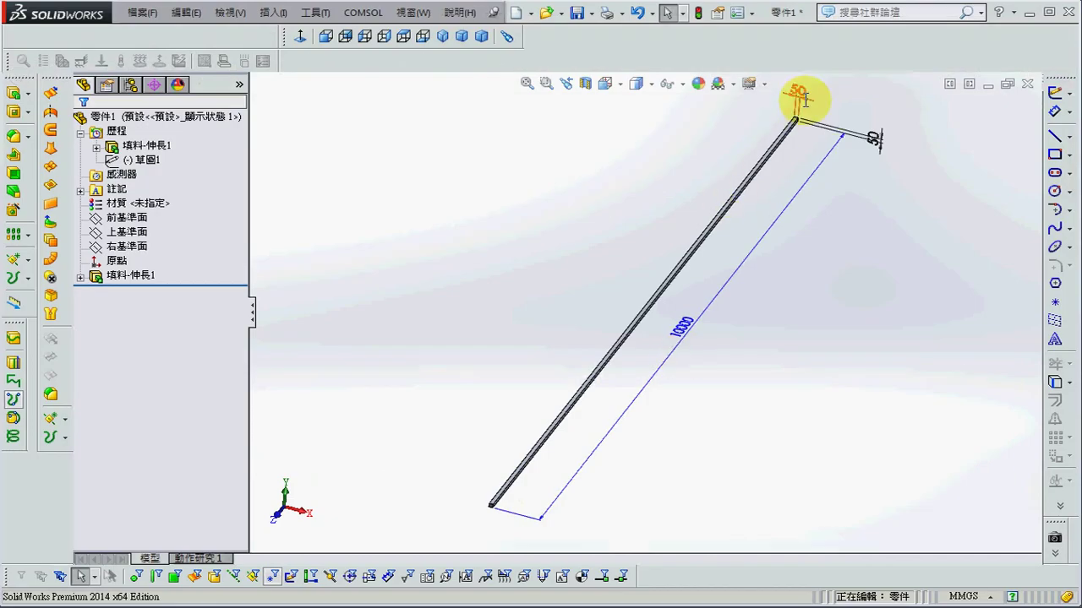
left_click(683, 328)
Switch to COMSOL, create a new 3D model and bring in the beam geometry through the SOLIDWORKS live link, fitted to the view.
key("alt+Tab")
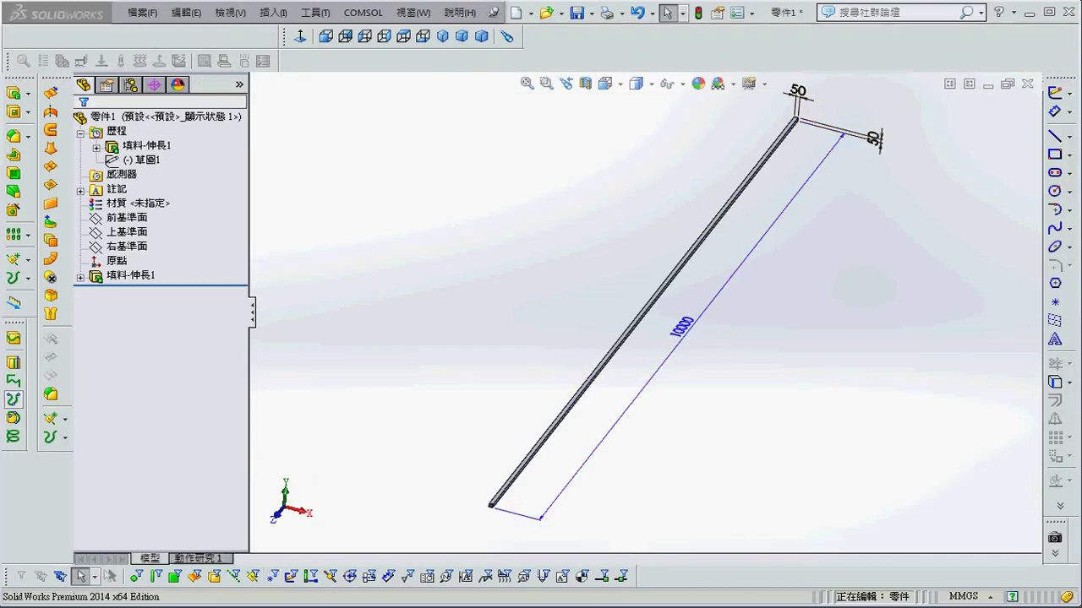
left_click(61, 144)
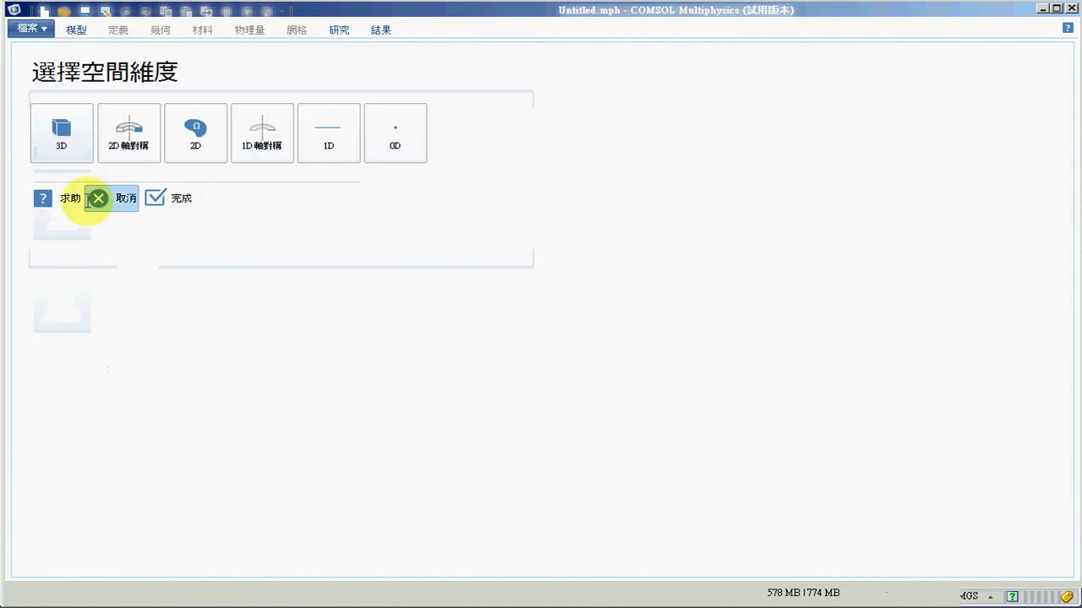
left_click(58, 133)
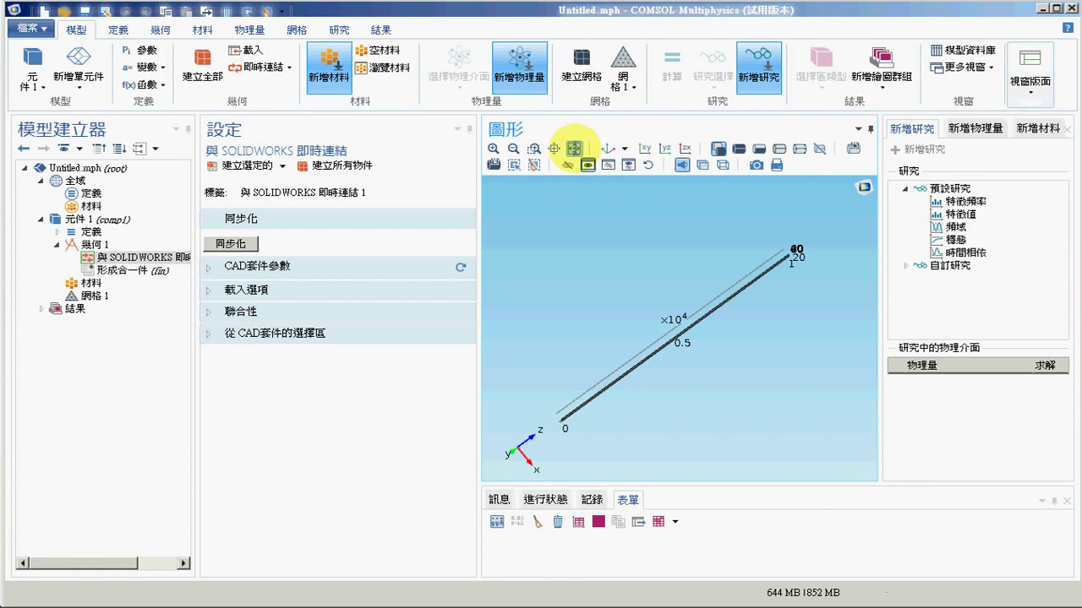
left_click(574, 148)
Add the built-in Structural steel material to the component.
left_click(335, 83)
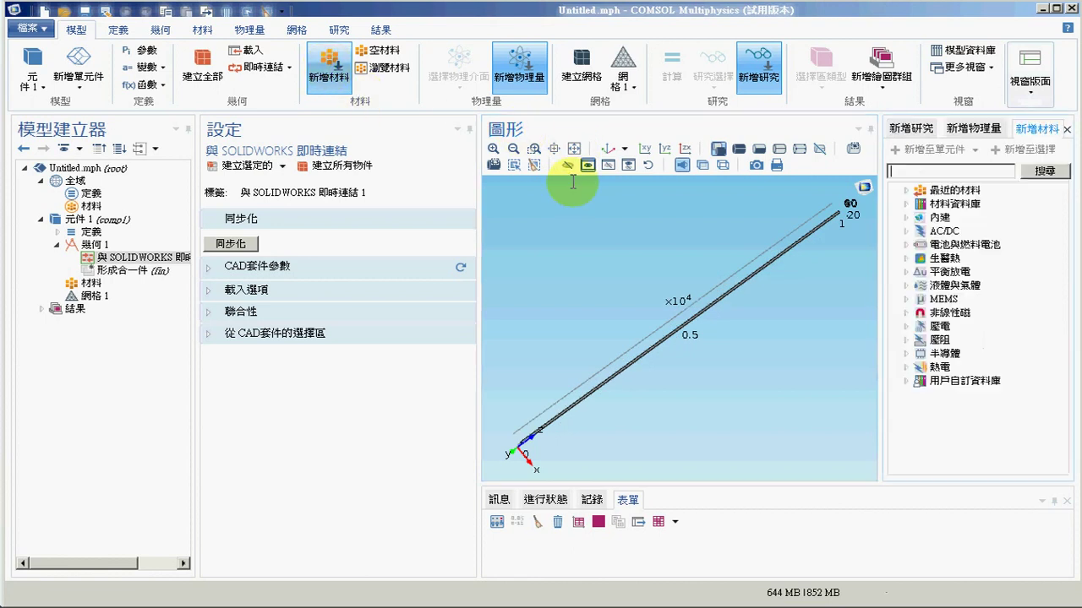
left_click(905, 217)
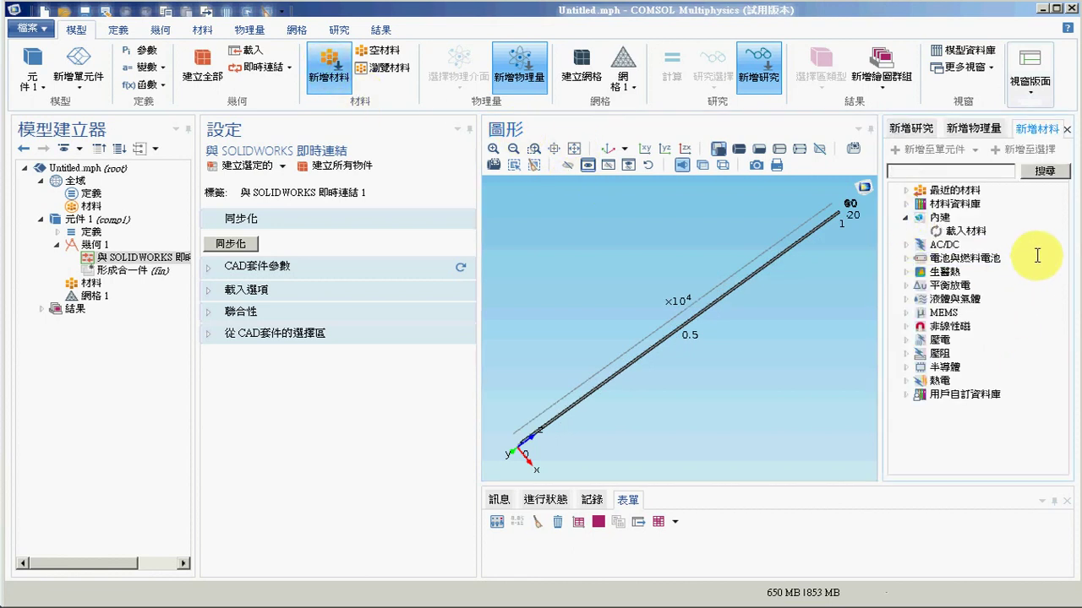
scroll(1070, 370, "down", 8)
scroll(1070, 370, "down", 1)
left_click(976, 253)
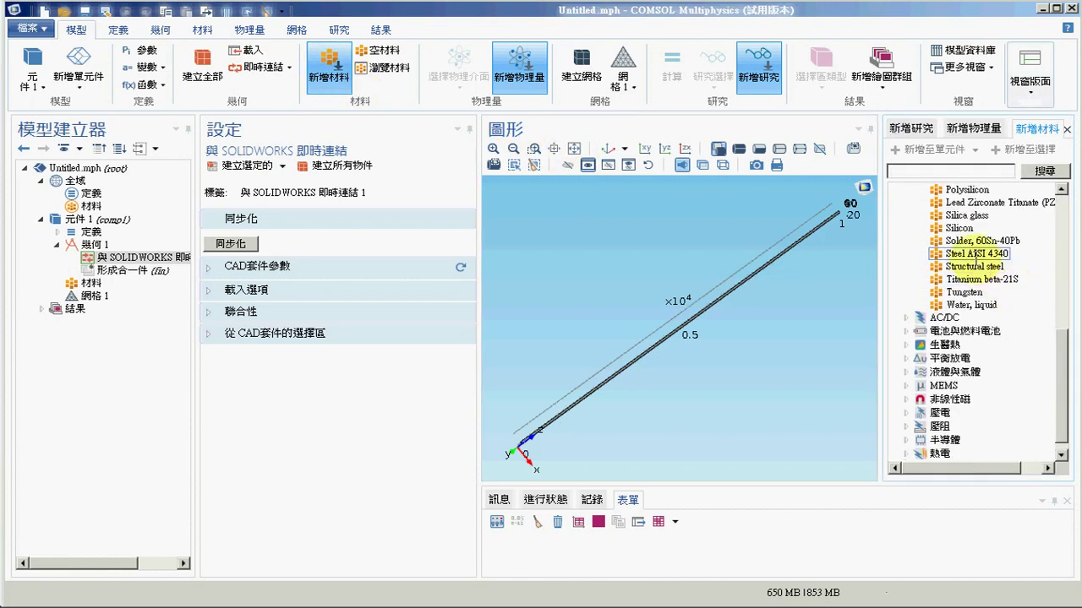
left_click(977, 263)
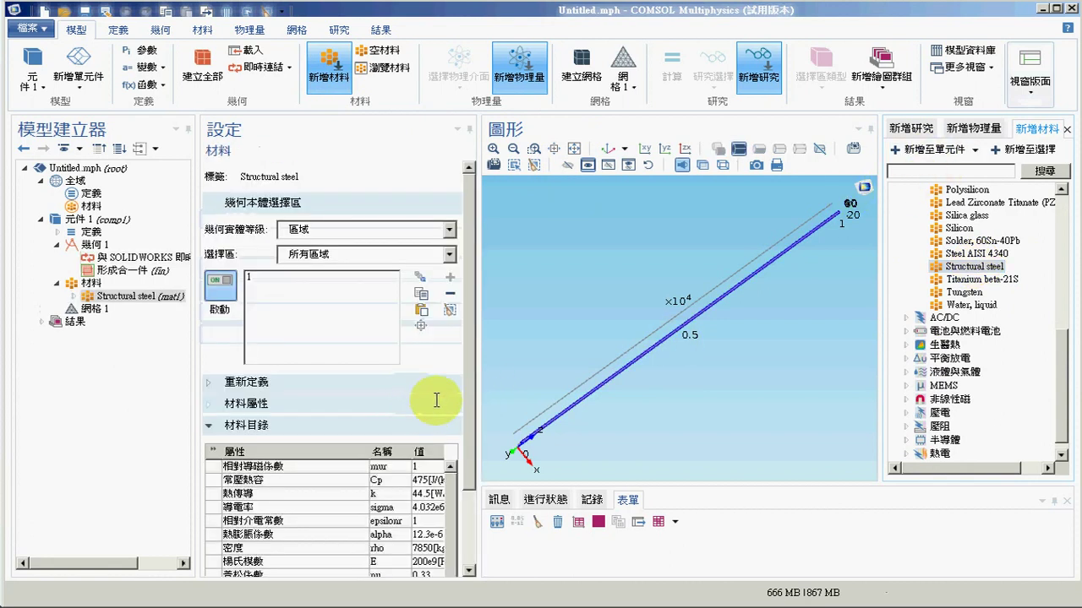
Set the Structural steel's Young's modulus to 300e9 Pa and its Poisson's ratio to 0.3.
scroll(467, 421, "down", 3)
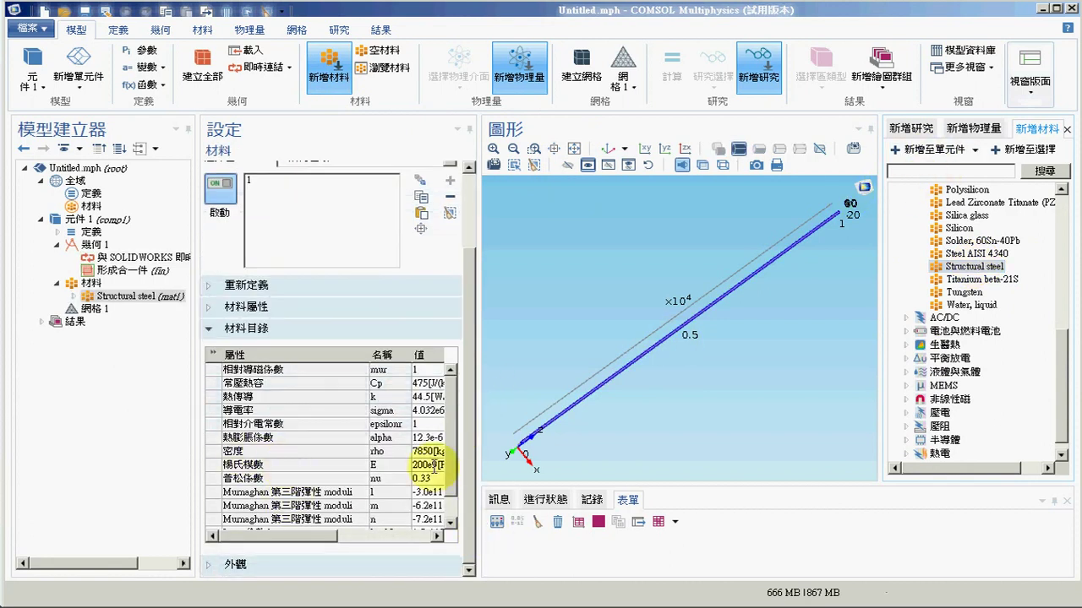
left_click(415, 465)
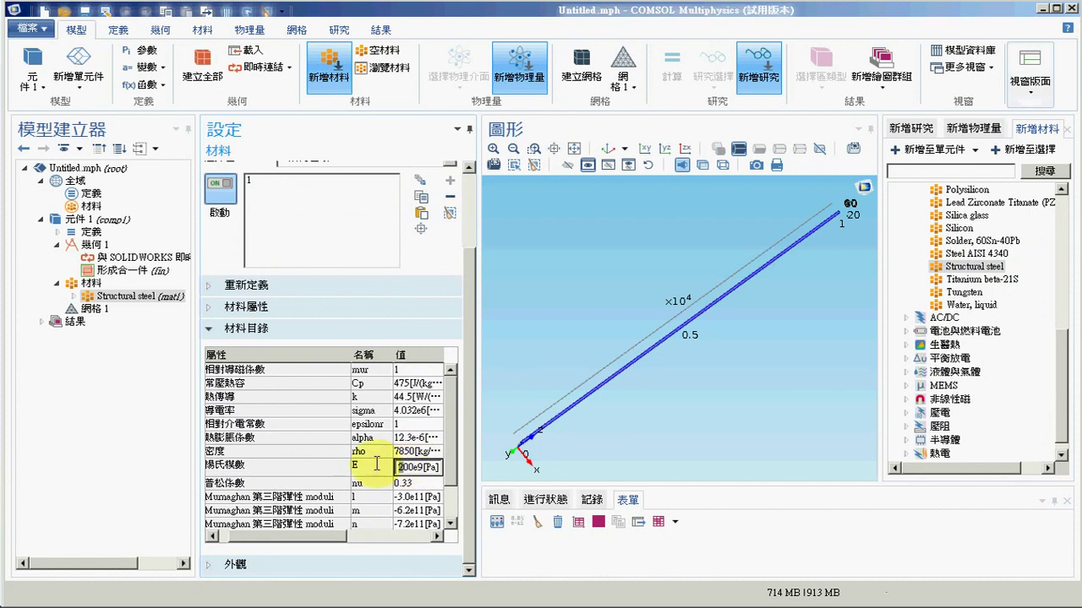
key("Delete")
type("3")
left_click(414, 481)
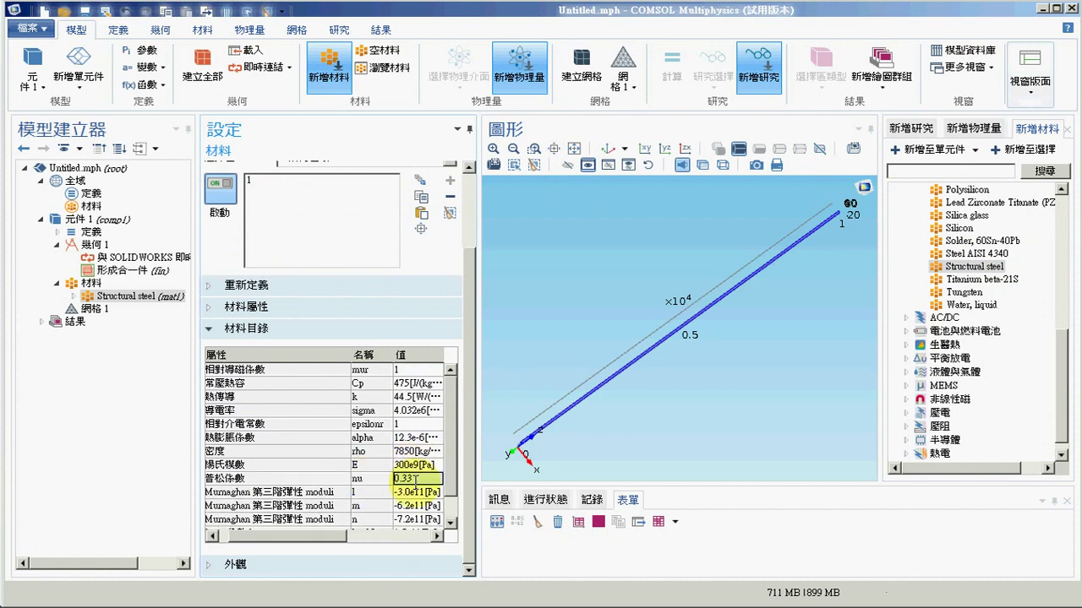
key("BackSpace")
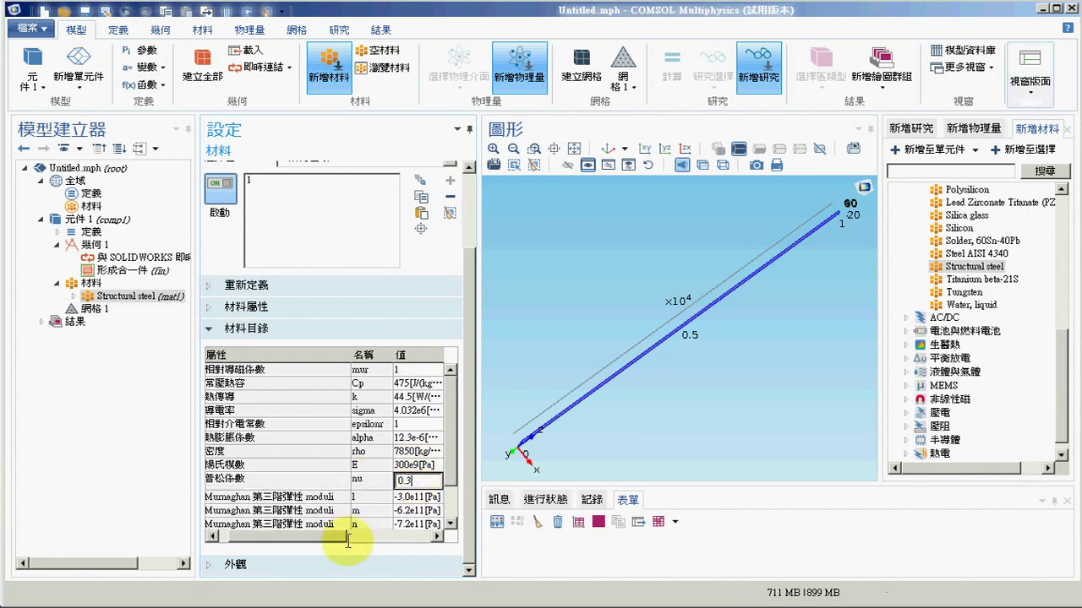
left_click(145, 452)
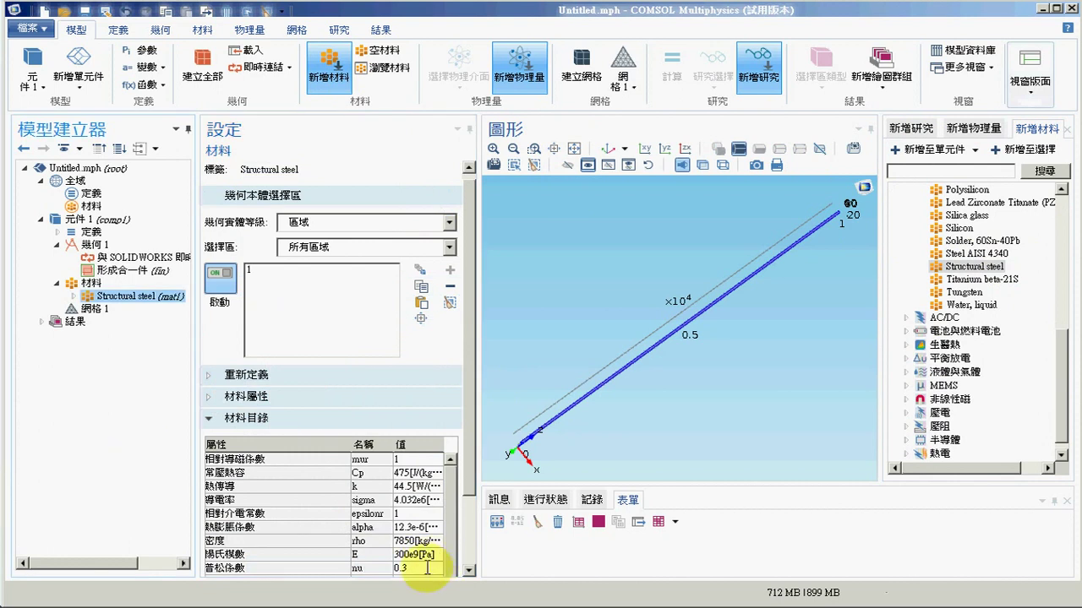
Set the physics-controlled mesh's element size to 特別細化 and build the mesh.
left_click(623, 72)
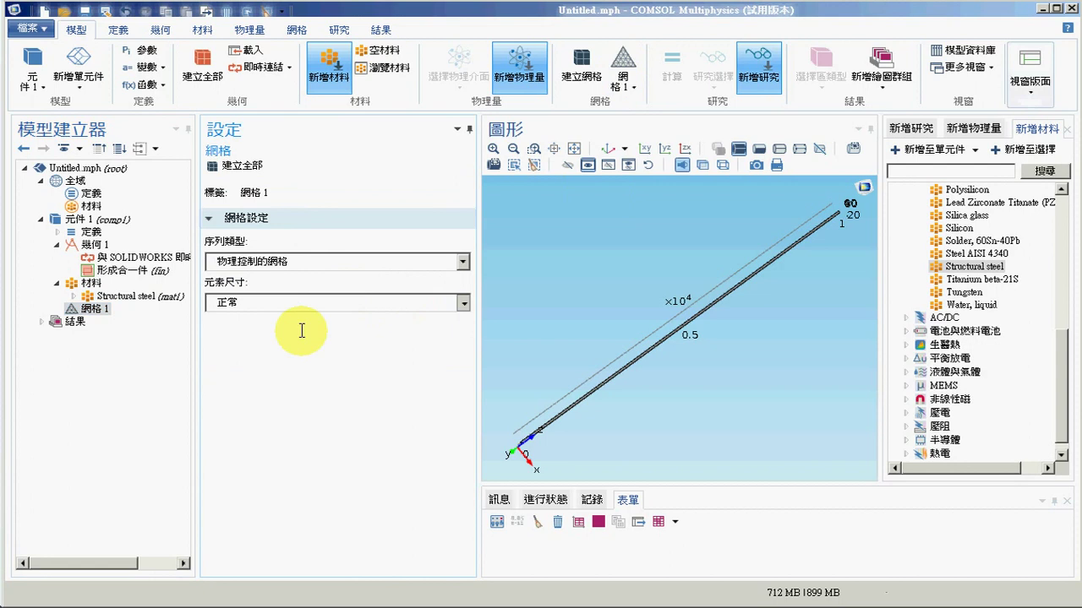
left_click(302, 331)
left_click(581, 66)
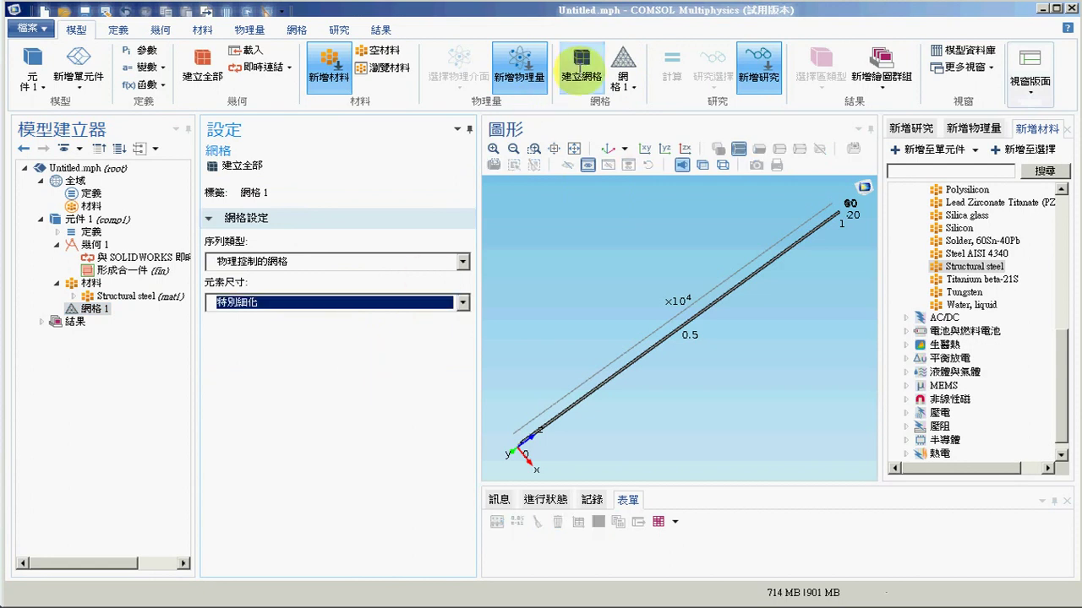
left_click(341, 439)
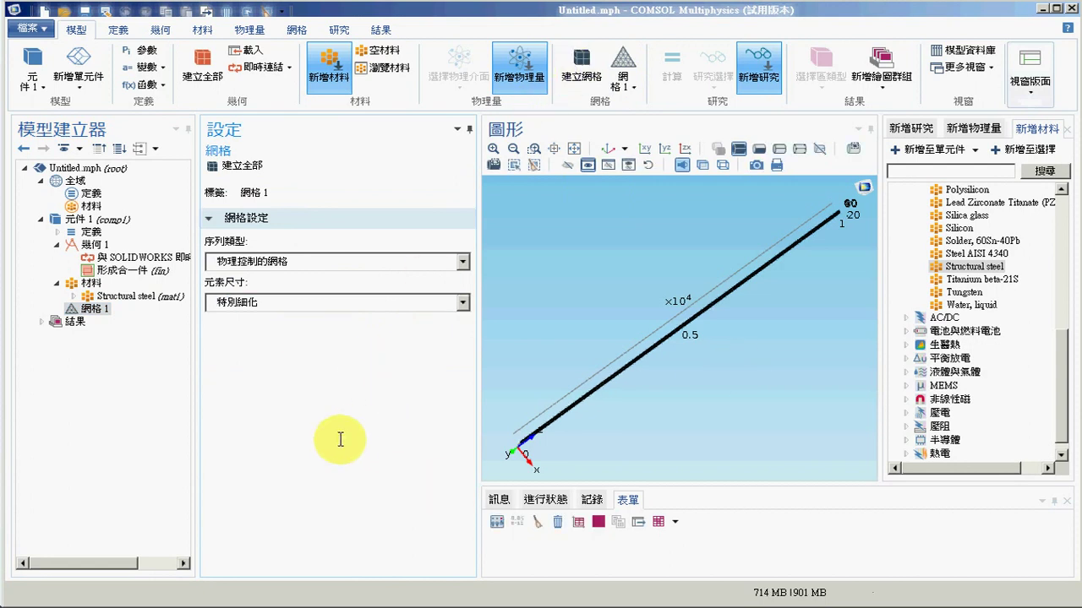
Add the Solid Mechanics (solid) physics interface from Structural Mechanics to the component.
left_click(519, 66)
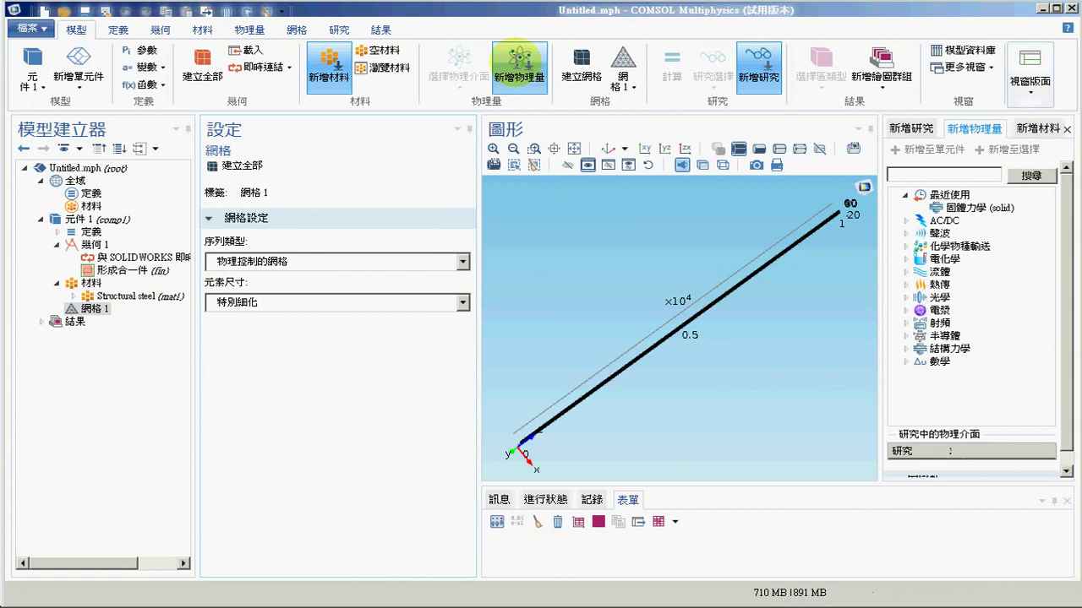
left_click(907, 349)
left_click(978, 361)
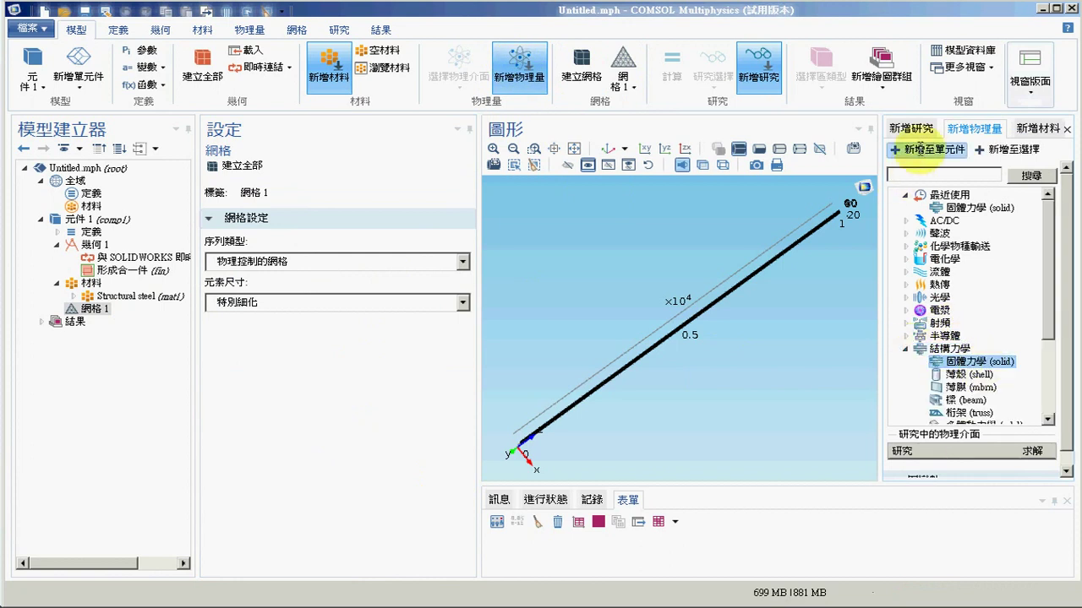
left_click(920, 158)
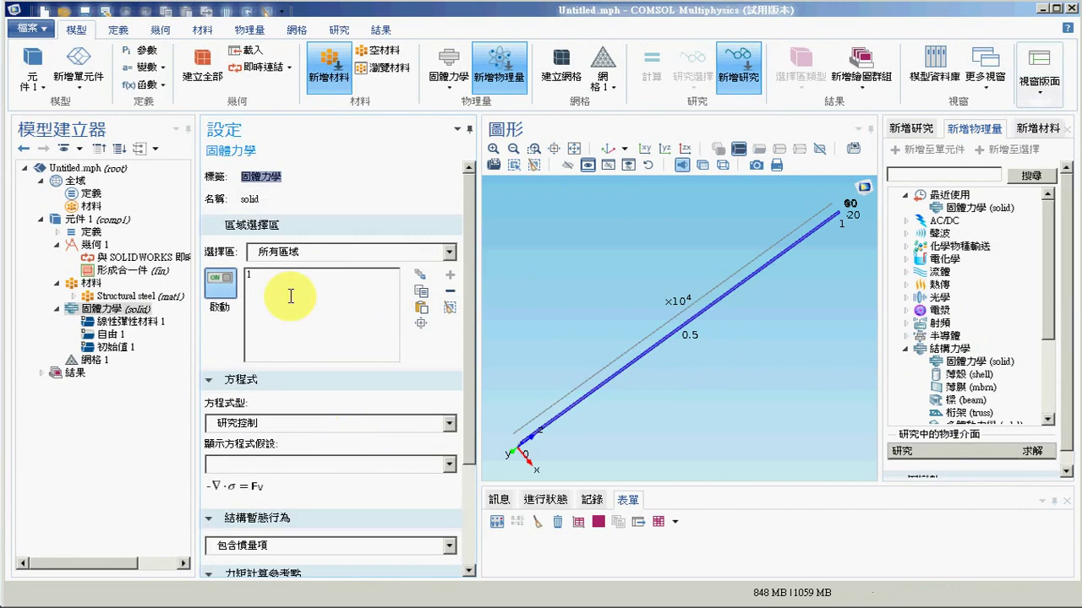
Add a Fixed Constraint to the beam's end face, boundary 4.
left_click(252, 26)
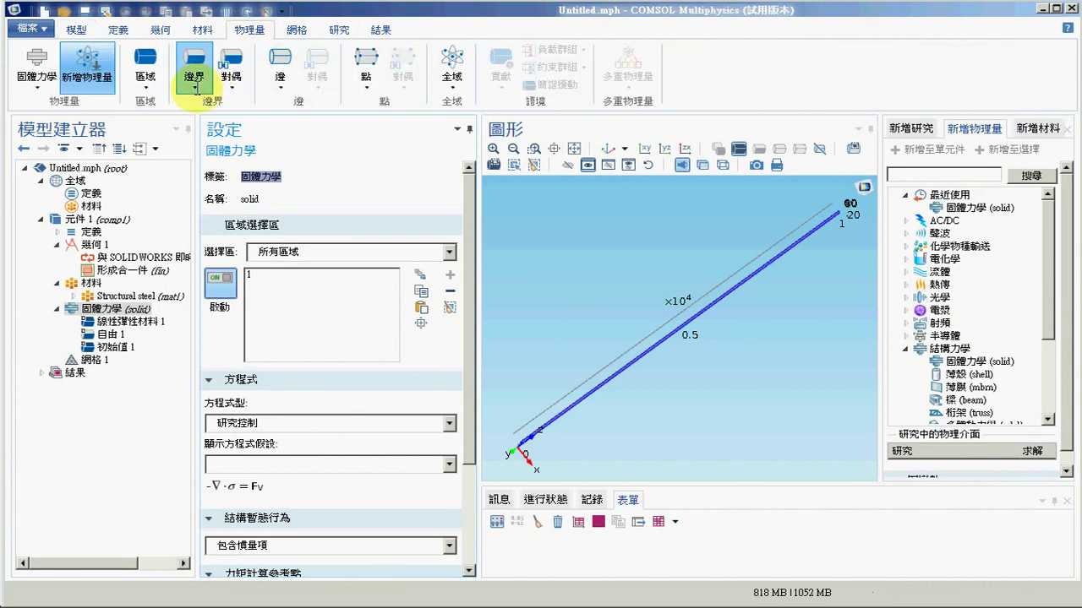
left_click(116, 438)
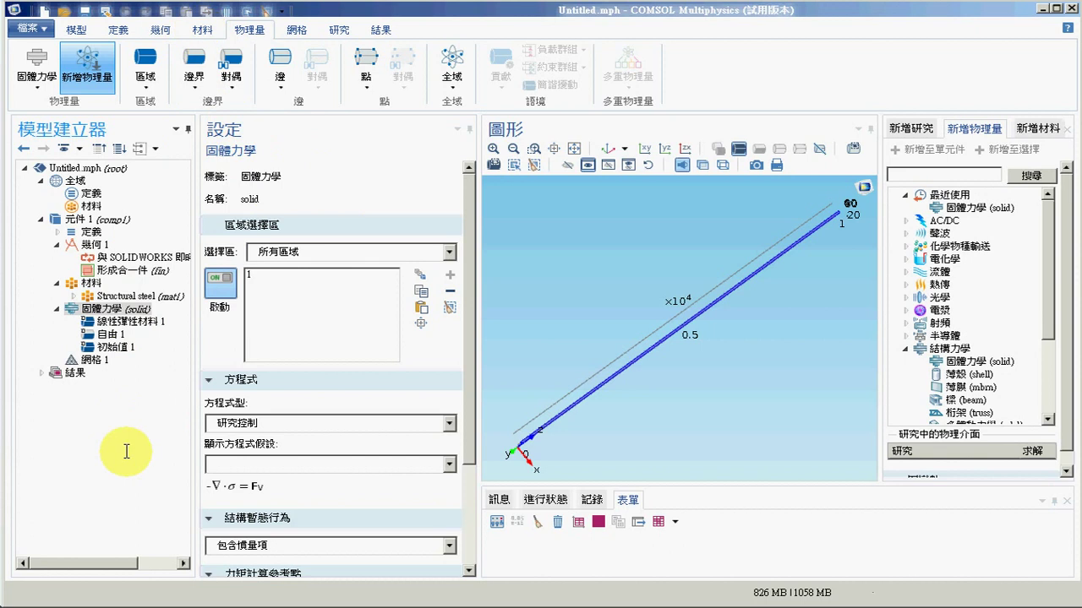
left_click(193, 78)
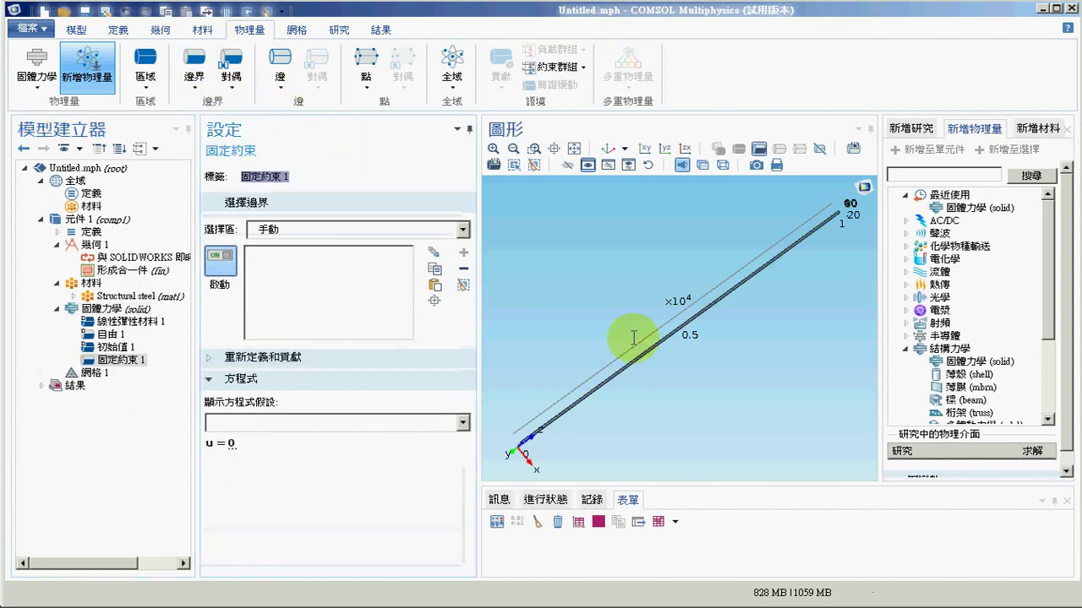
left_click_drag(651, 262, 508, 336)
left_click(574, 149)
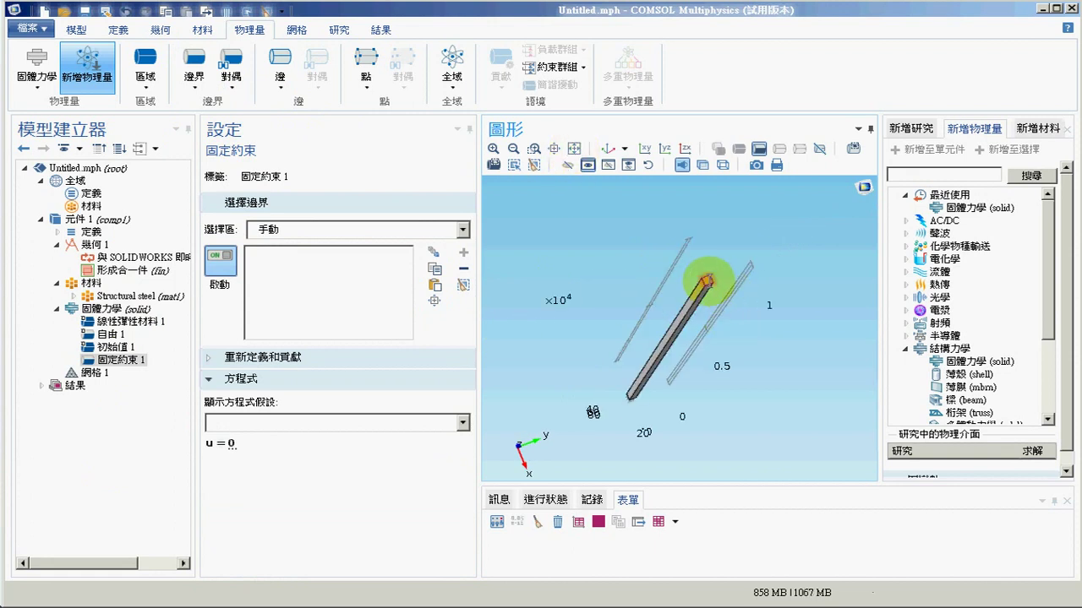
left_click(706, 281)
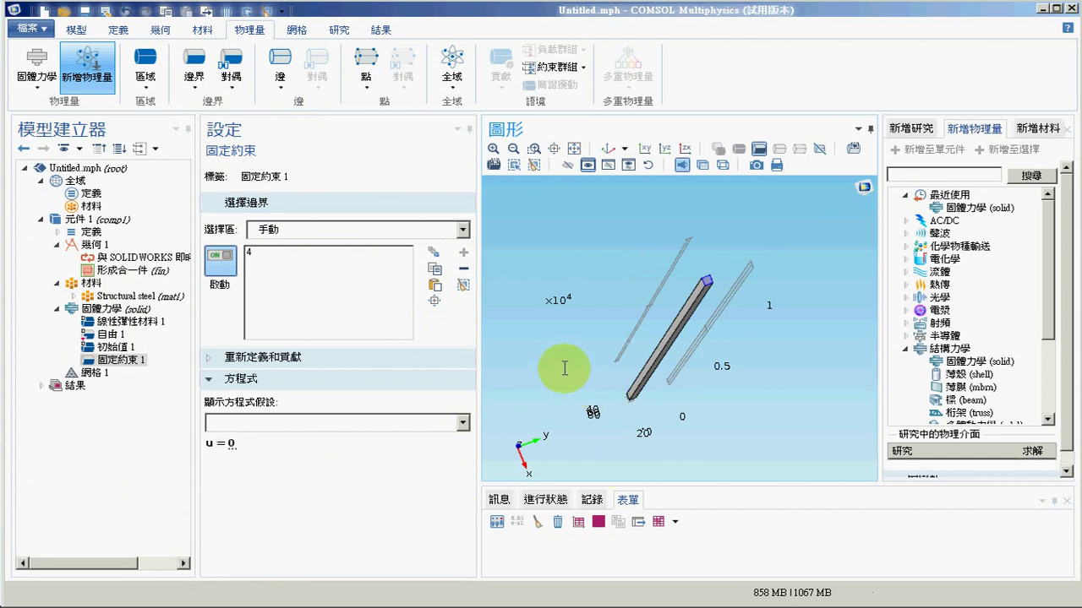
Add a Boundary Load to the beam's opposite end face, boundary 3.
left_click_drag(566, 368, 796, 235)
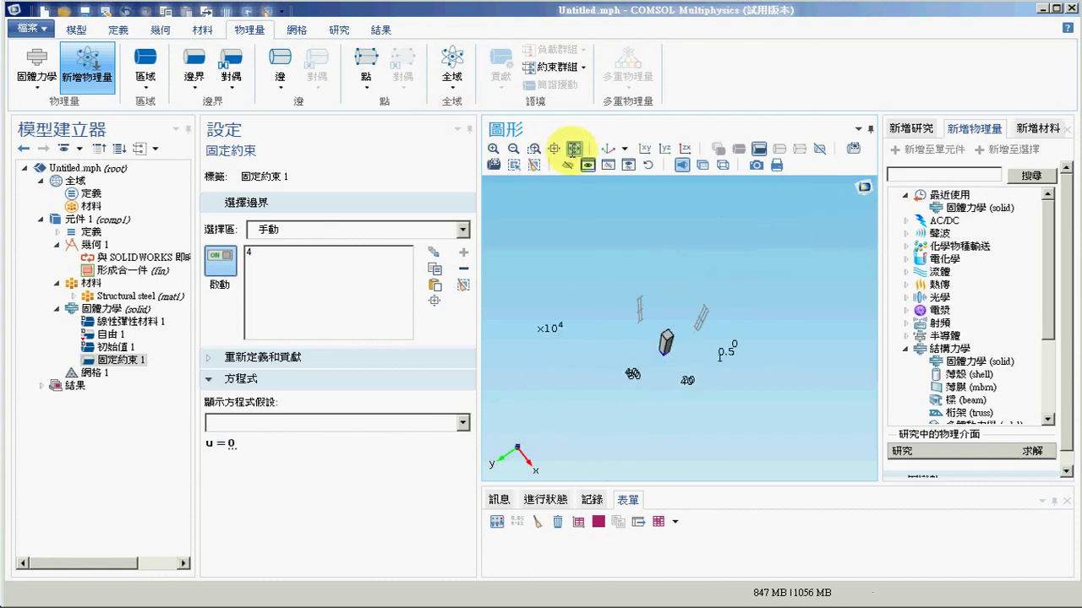
left_click(574, 149)
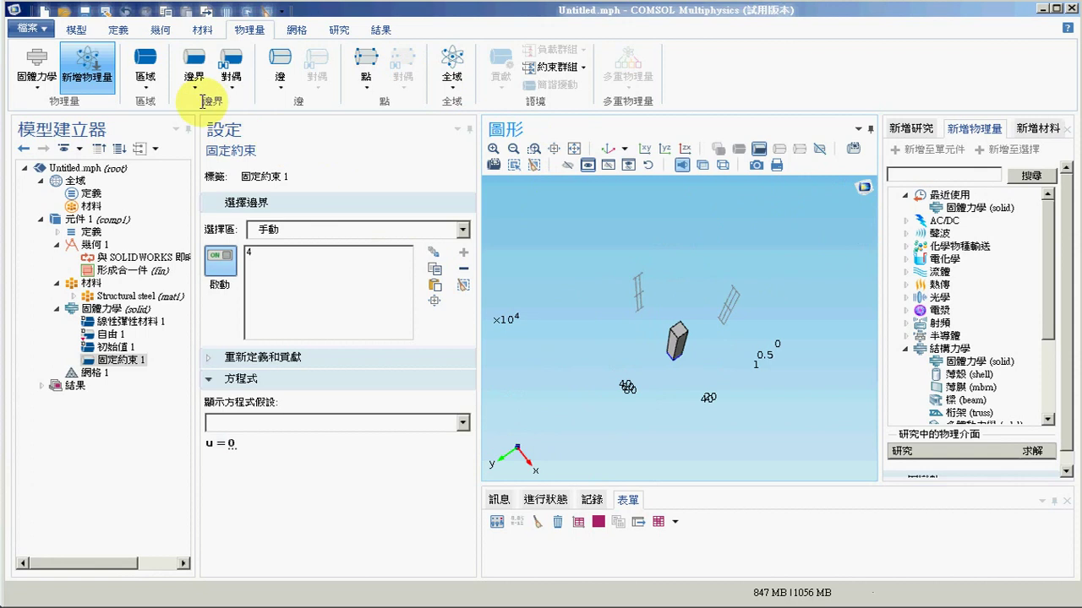
left_click(191, 72)
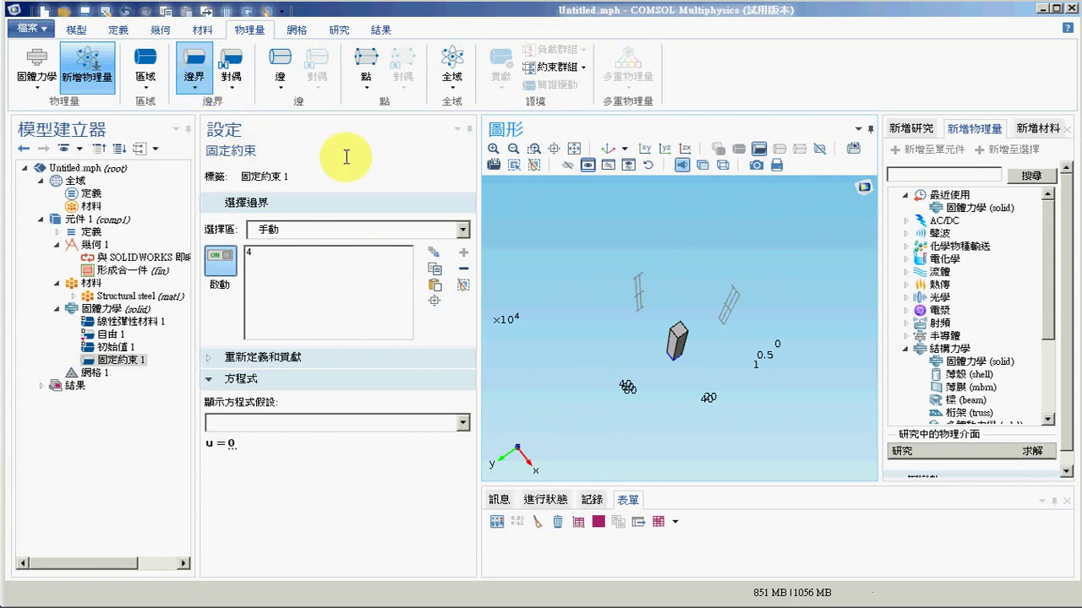
left_click(287, 148)
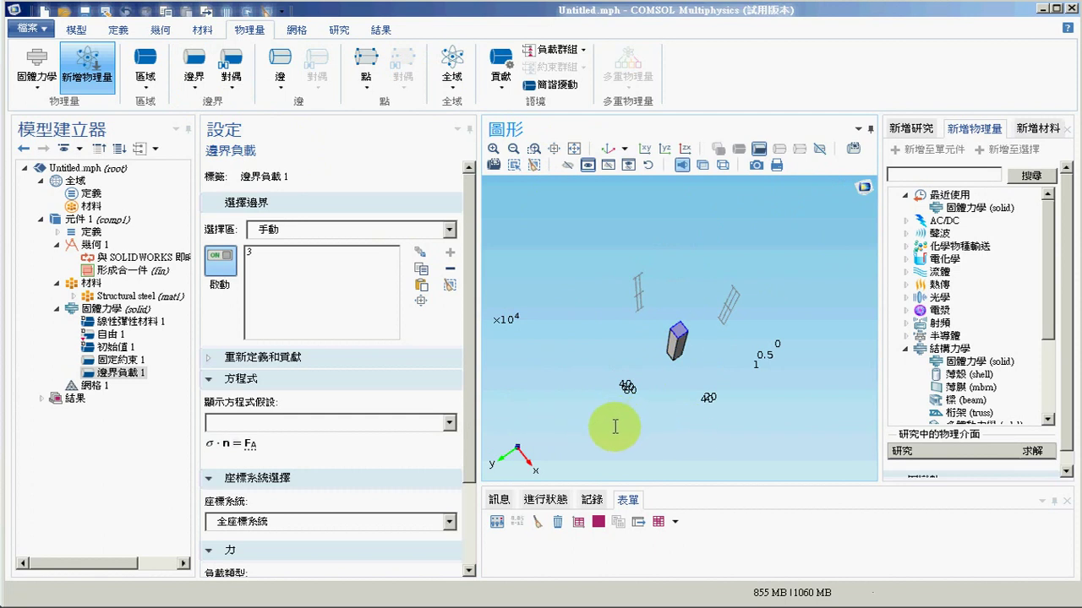
Set the boundary load type to total force with a z component of 1 N in the global coordinate system.
scroll(615, 427, "up", 5)
scroll(605, 435, "up", 3)
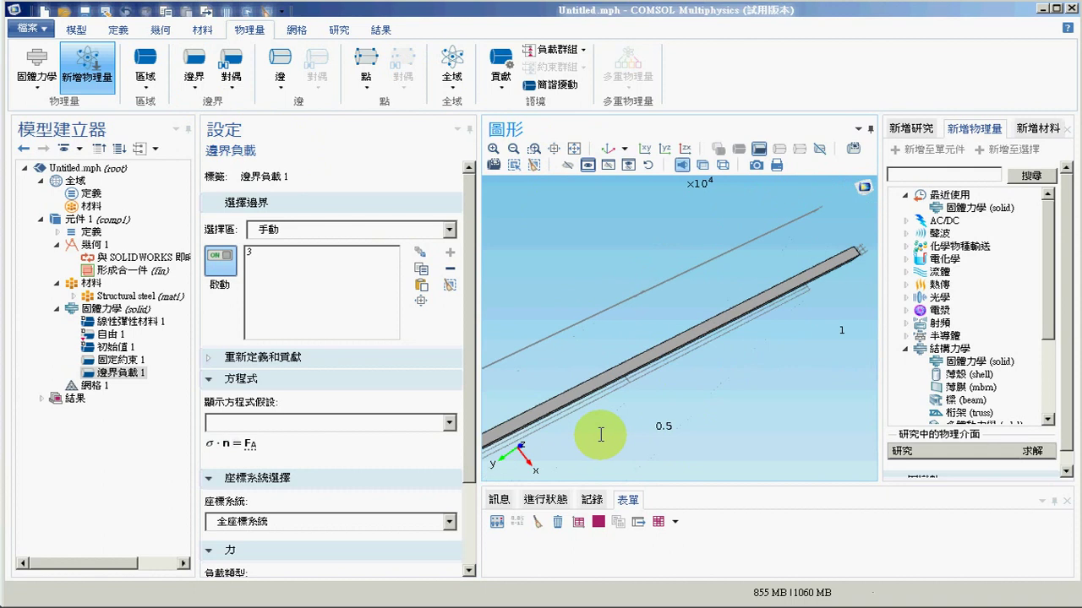
scroll(601, 435, "down", 5)
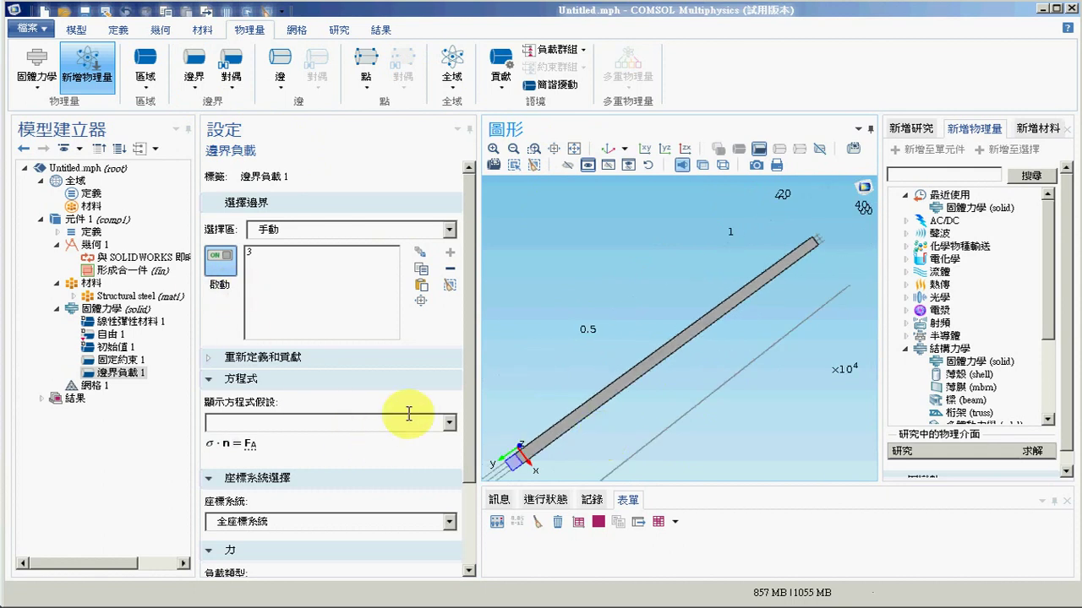
left_click(301, 519)
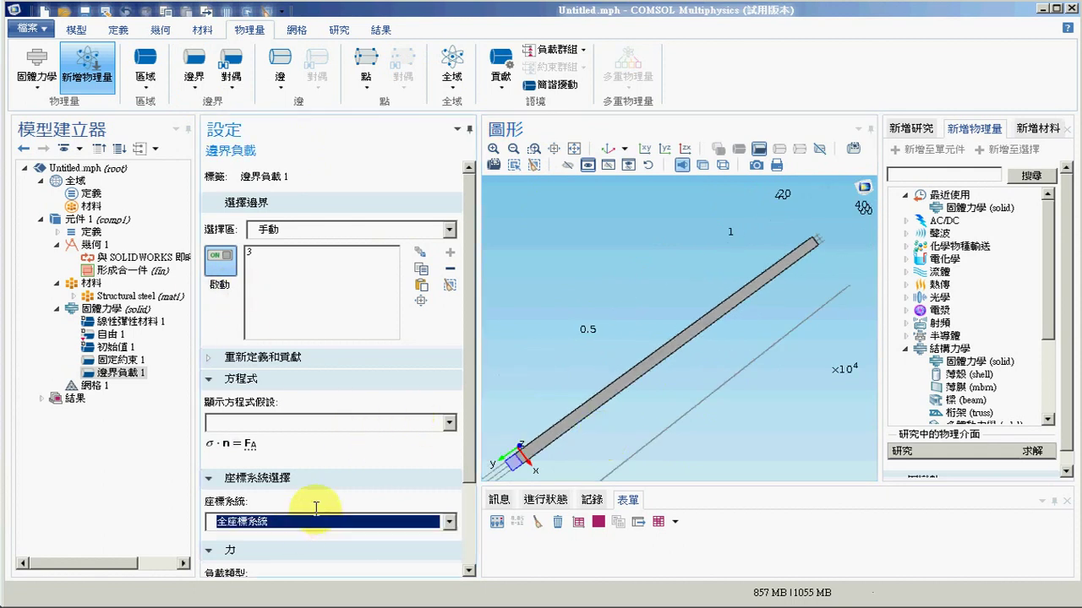
left_click_drag(466, 443, 468, 505)
left_click(291, 504)
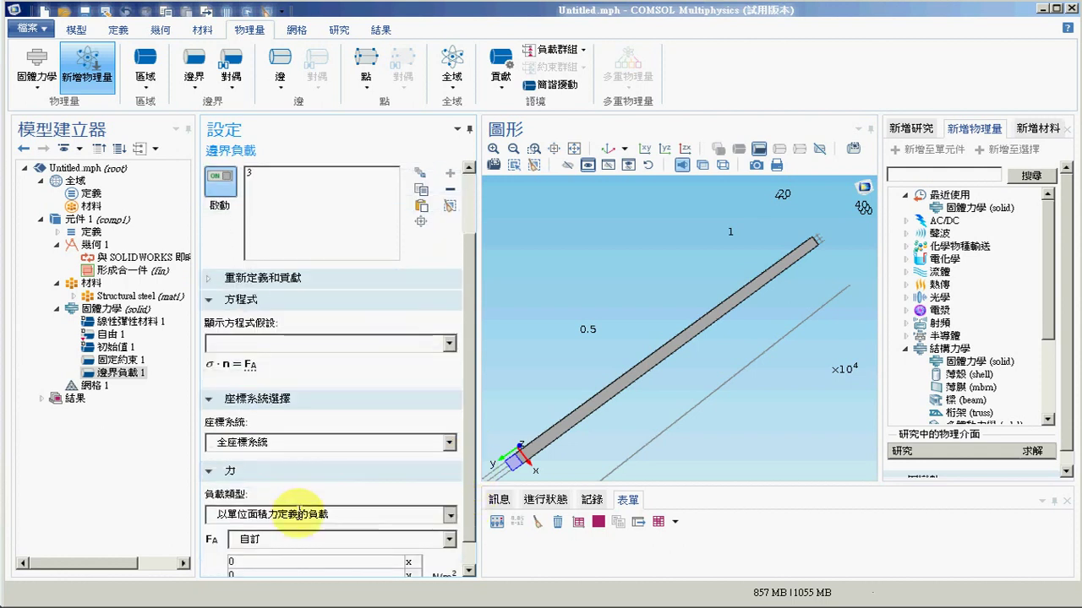
key("Down")
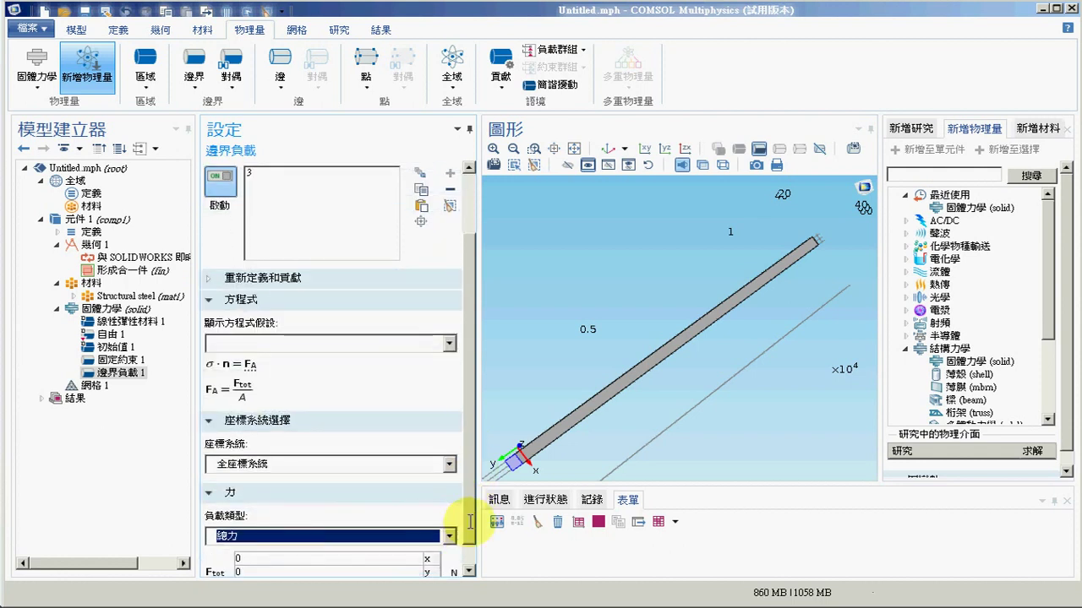
left_click(468, 571)
left_click(289, 560)
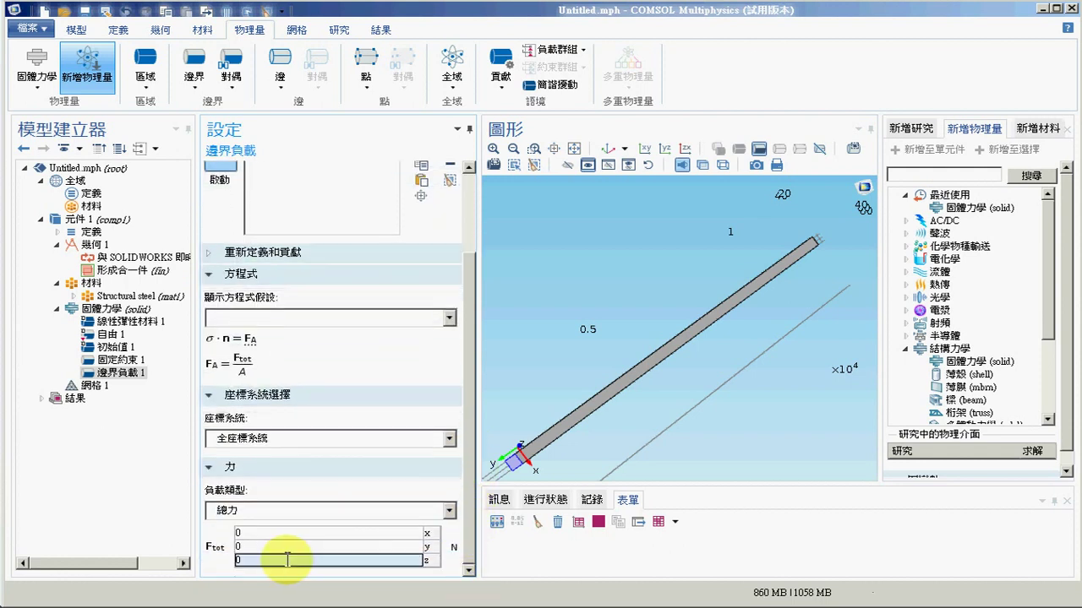
type("1")
left_click(118, 496)
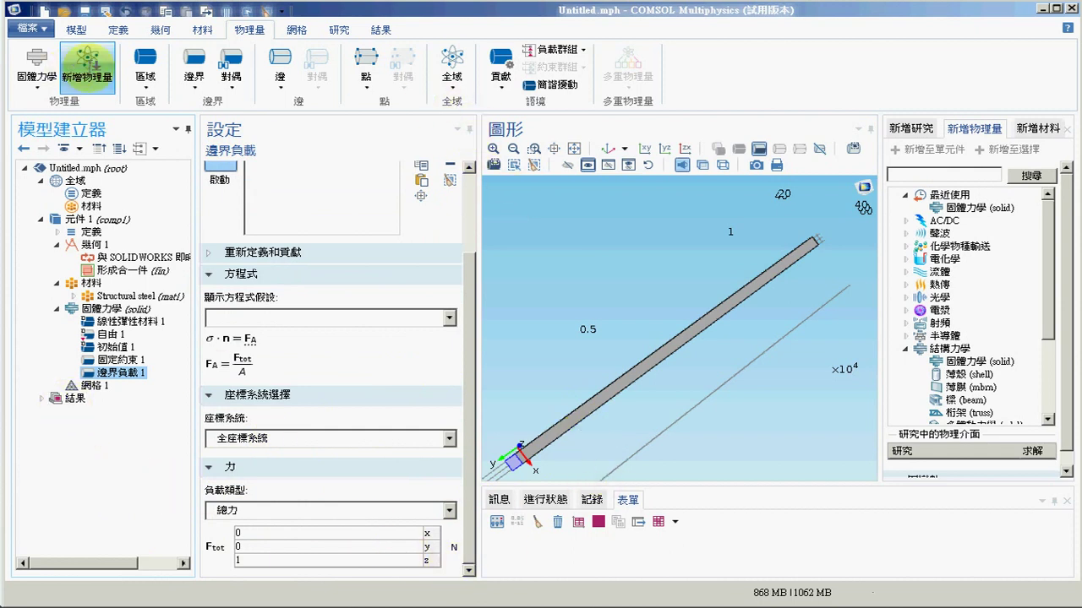
Add a preset Linear Buckling study for the Solid Mechanics (solid) interface to the model.
left_click(76, 29)
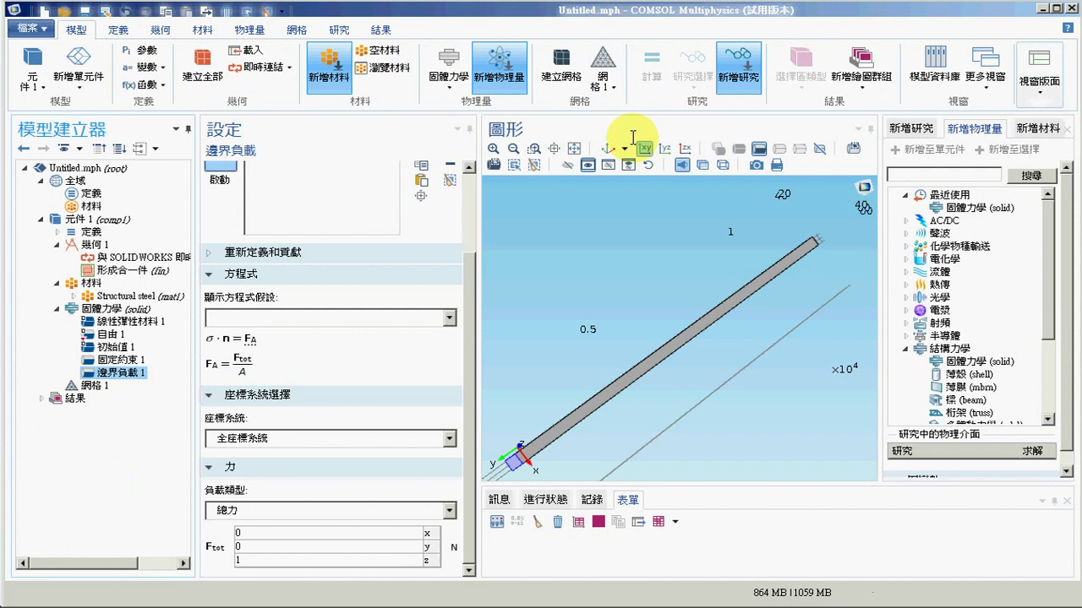
left_click(744, 83)
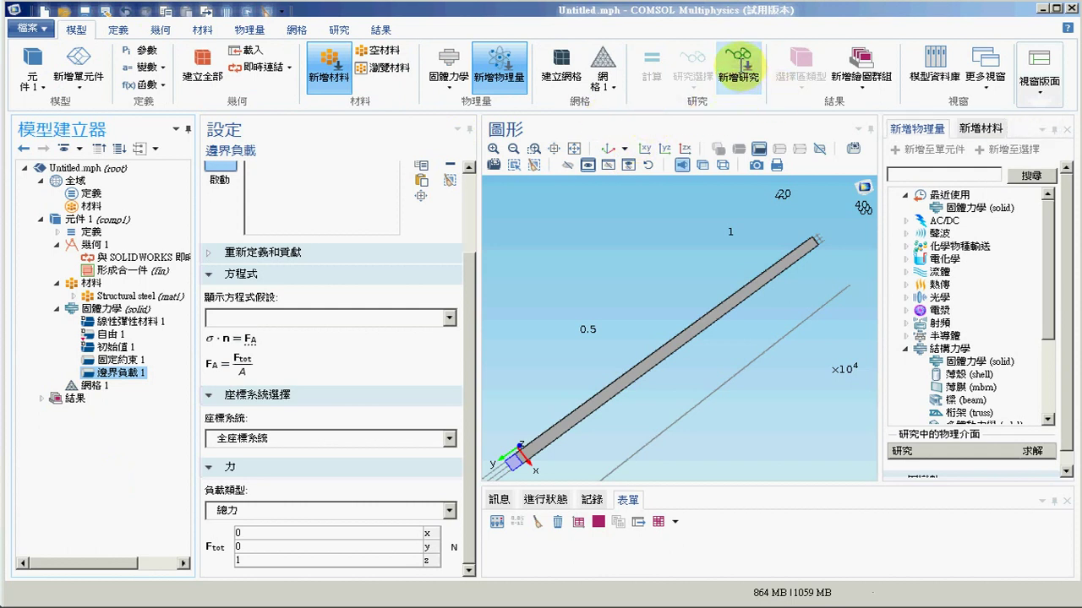
left_click(738, 69)
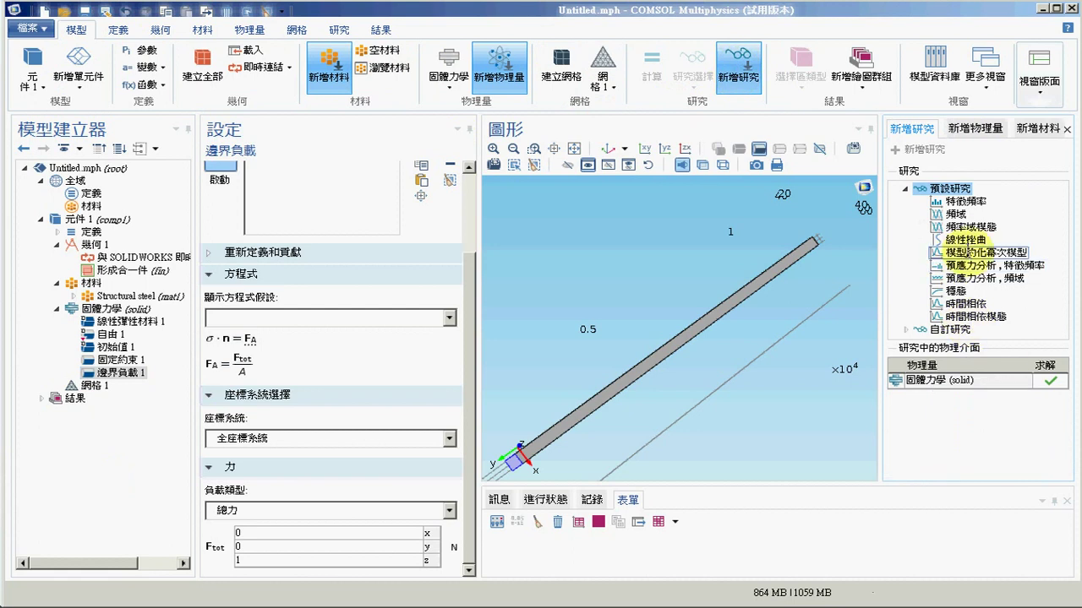
left_click(939, 241)
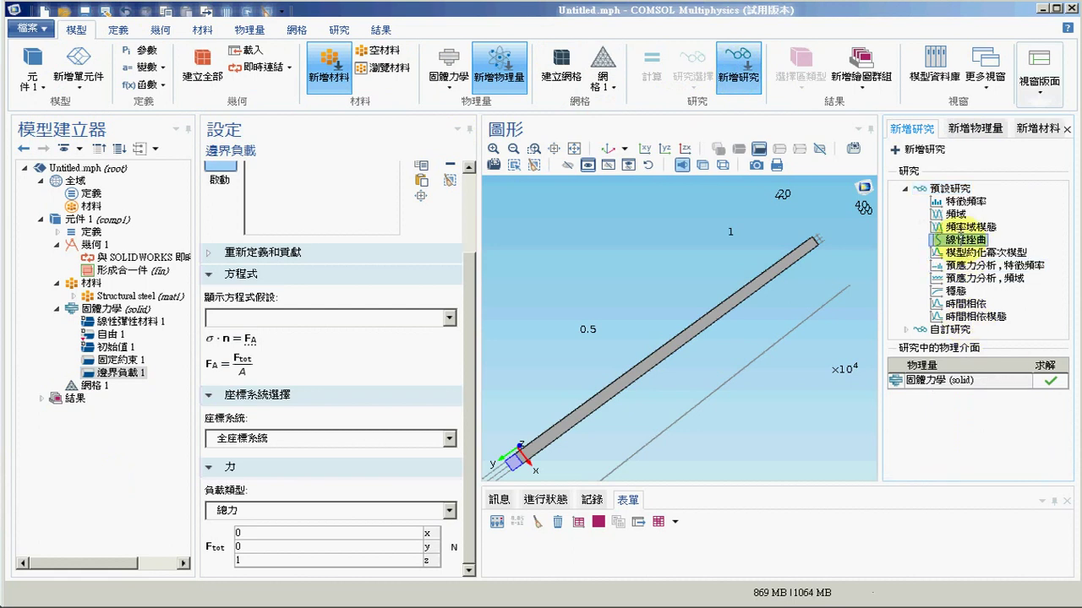
left_click(912, 150)
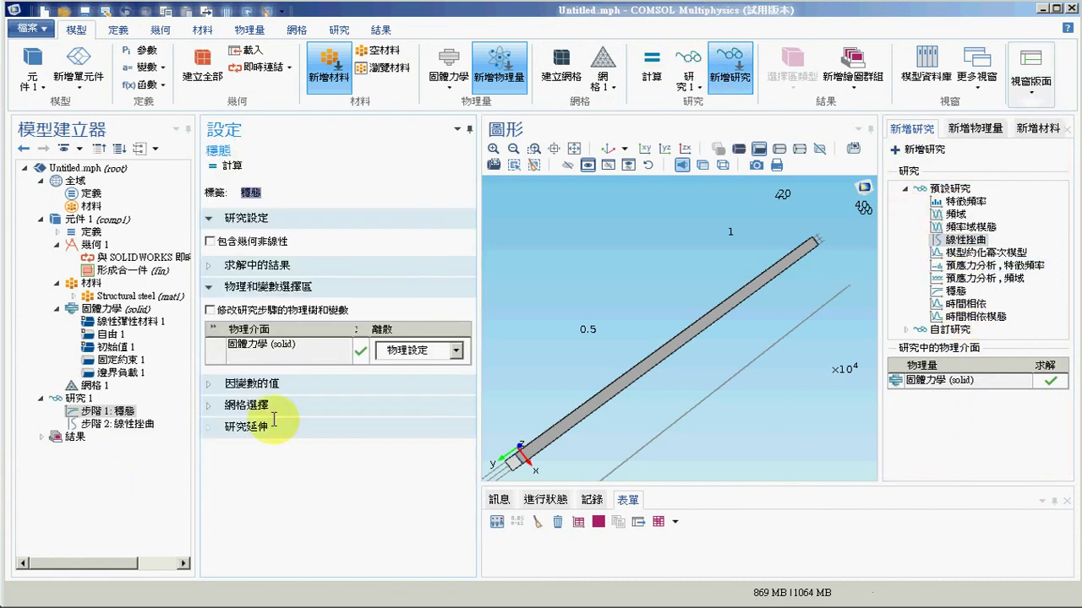
Set the desired number of buckling modes to 7 in the Linear Buckling study step and compute the study.
left_click(131, 423)
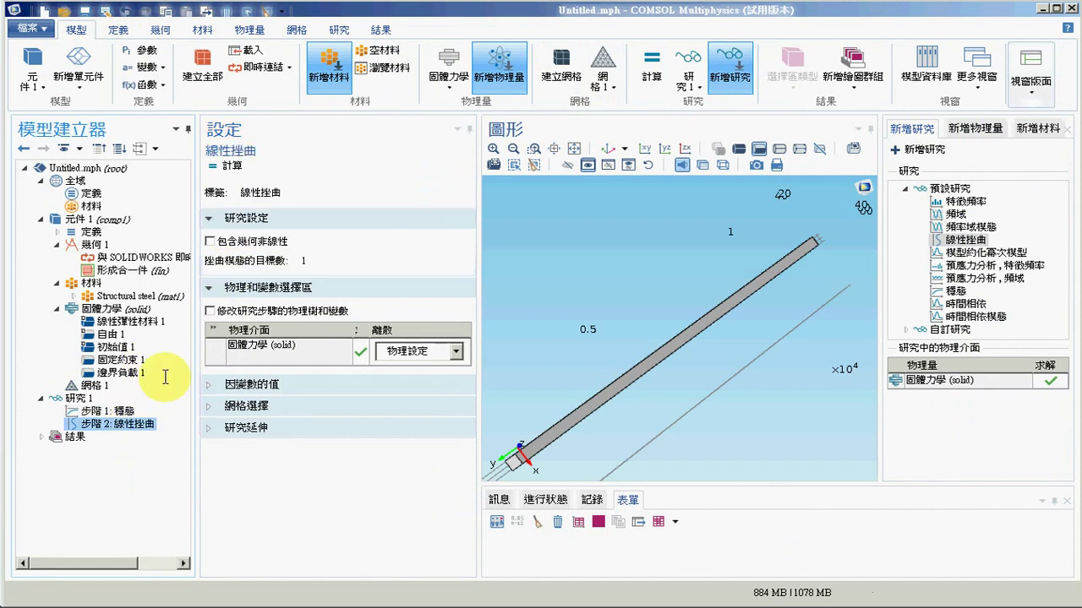
double_click(313, 260)
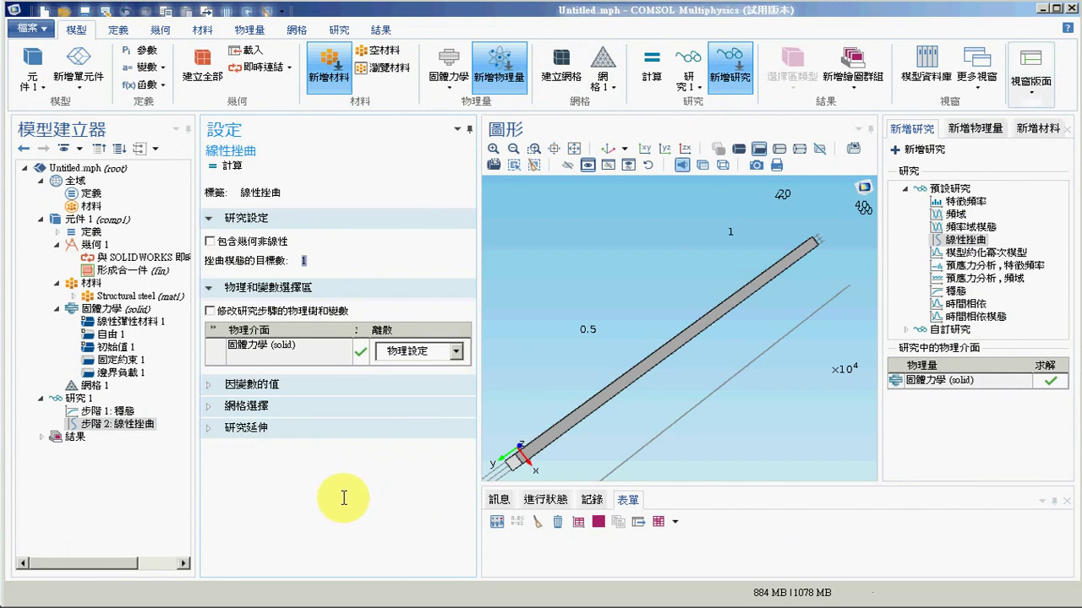
type("7")
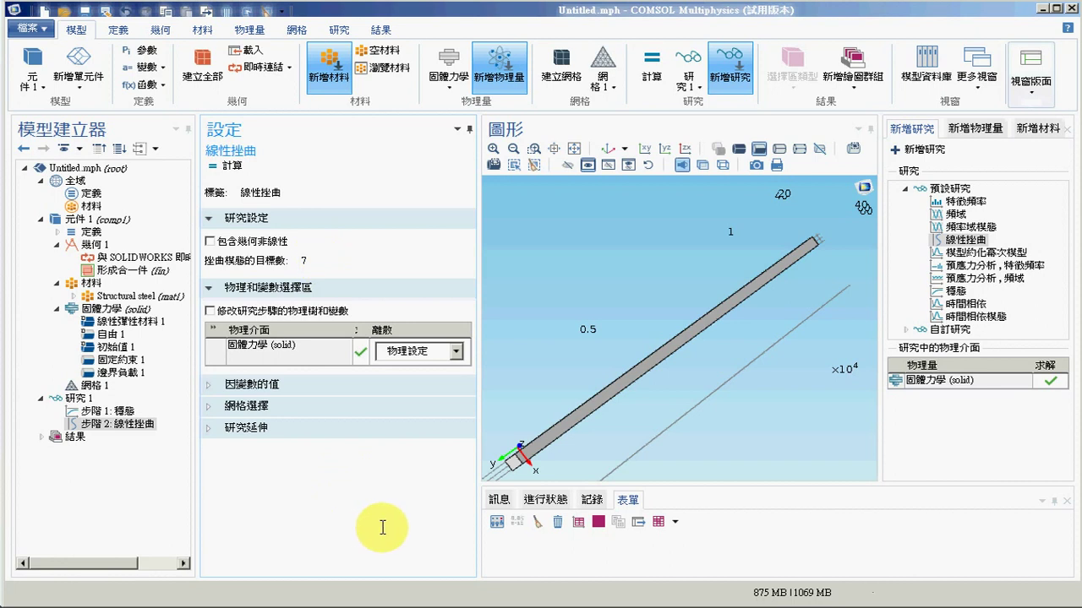
left_click(651, 80)
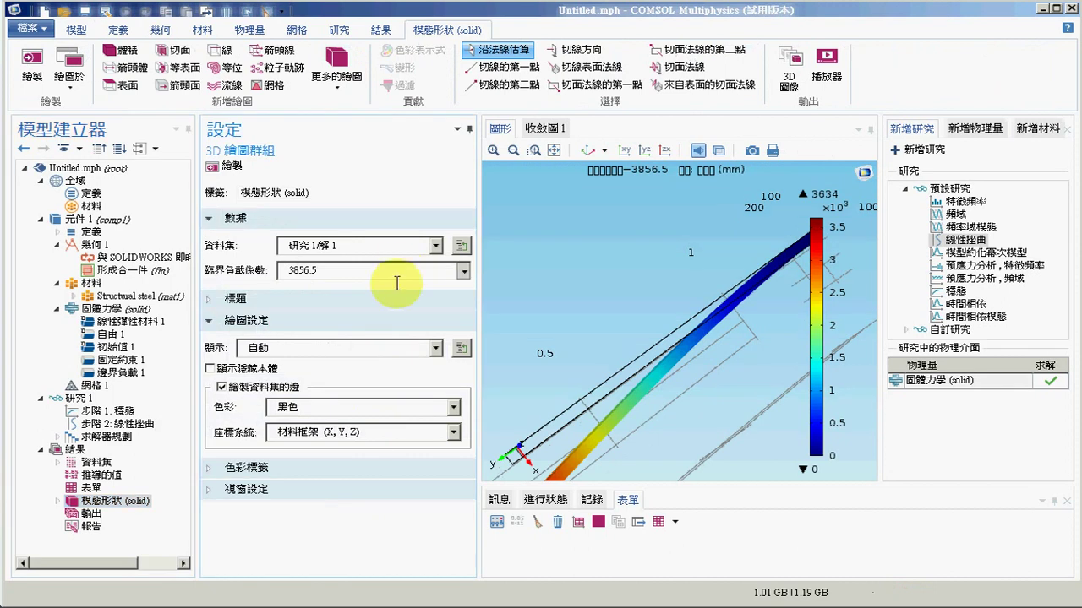
Compare the mode shape plot's critical load factor with the formula and Matlab λ values in the problem PDF in Adobe Acrobat Pro.
key("alt+Tab")
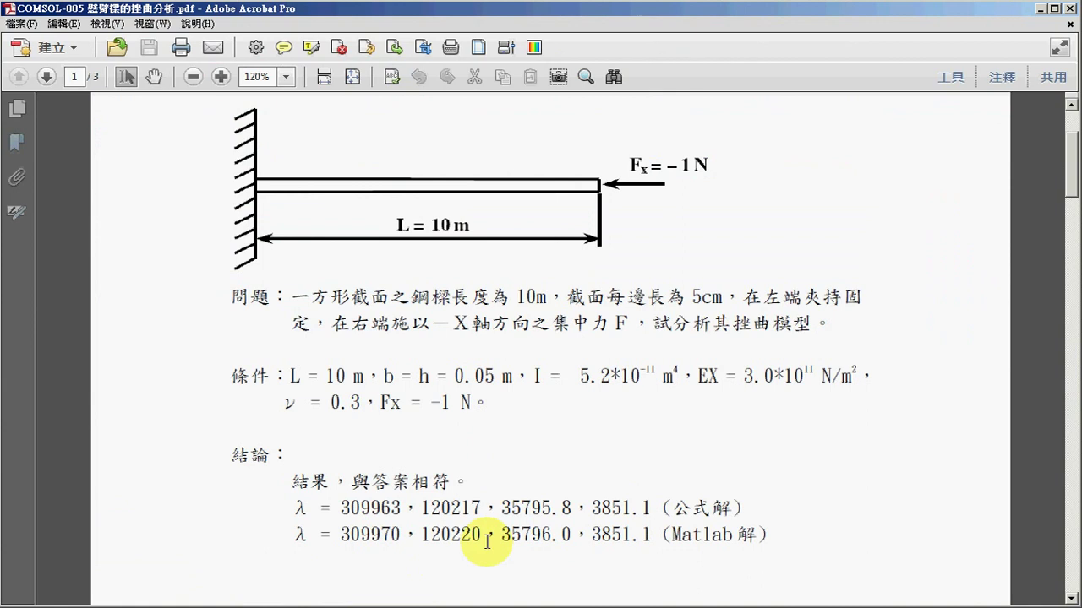
key("alt+Tab")
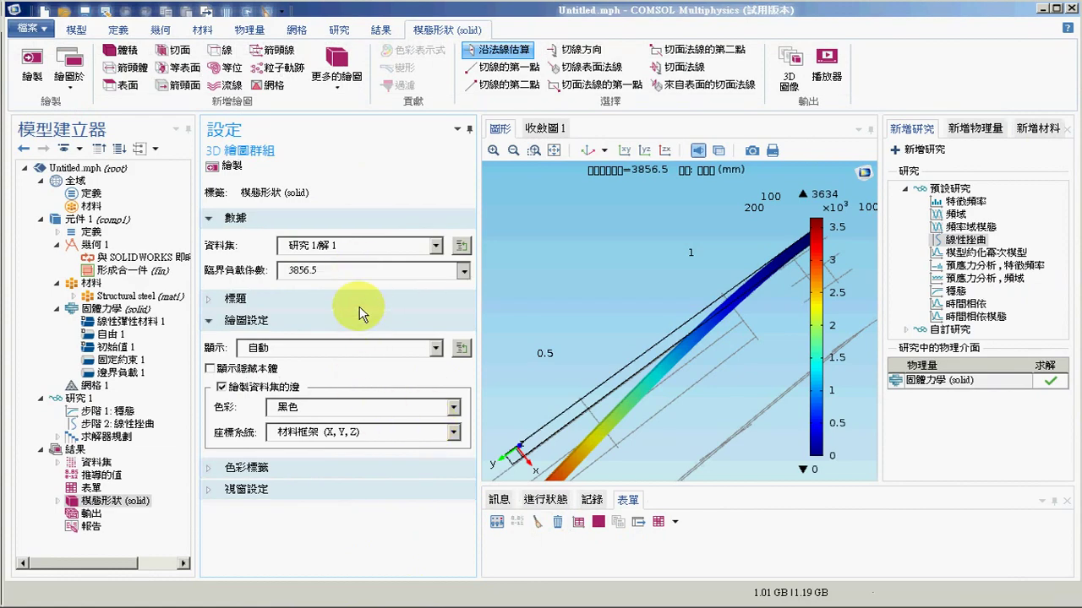
key("alt+Tab")
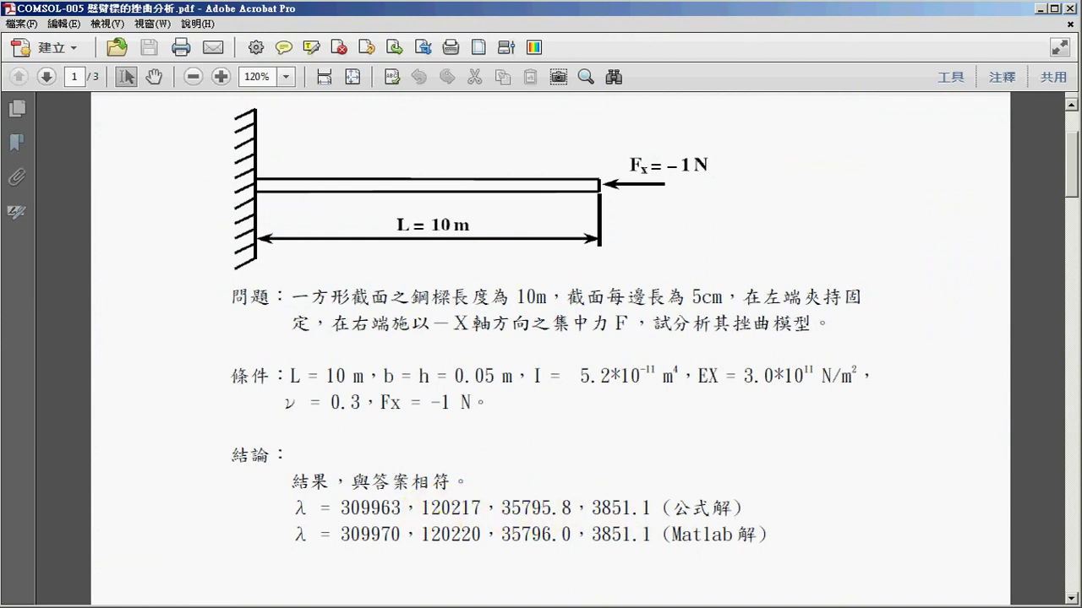
left_click(217, 602)
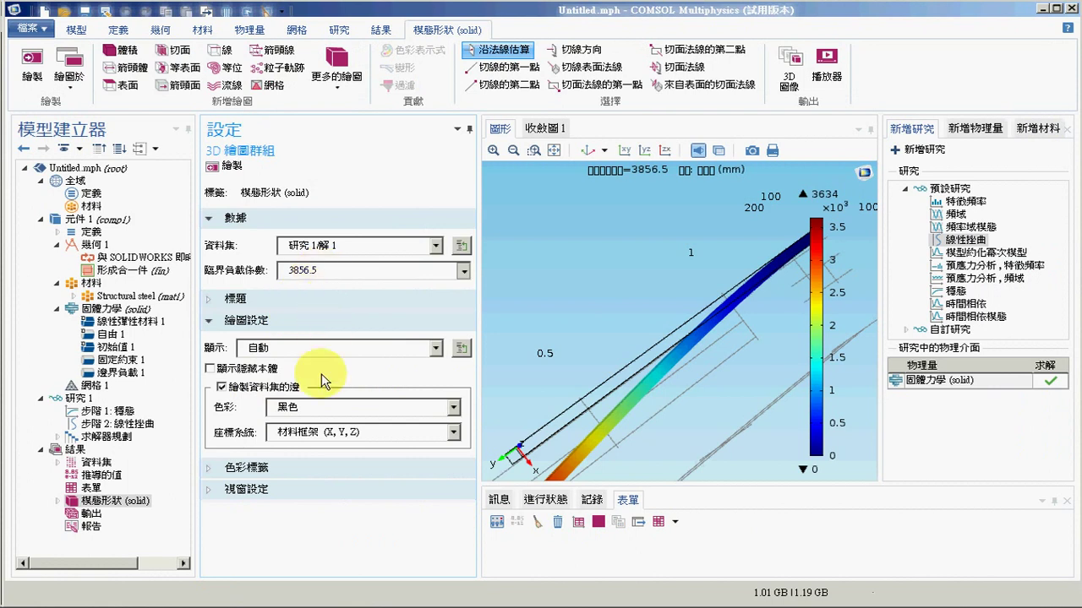
double_click(311, 270)
key("alt+Tab")
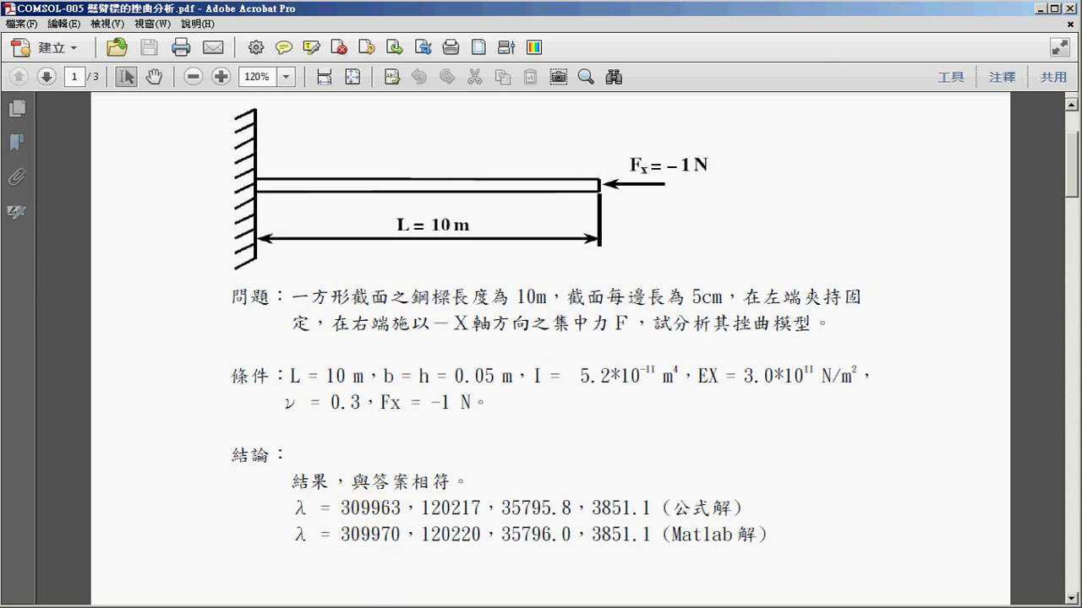
key("alt+Tab")
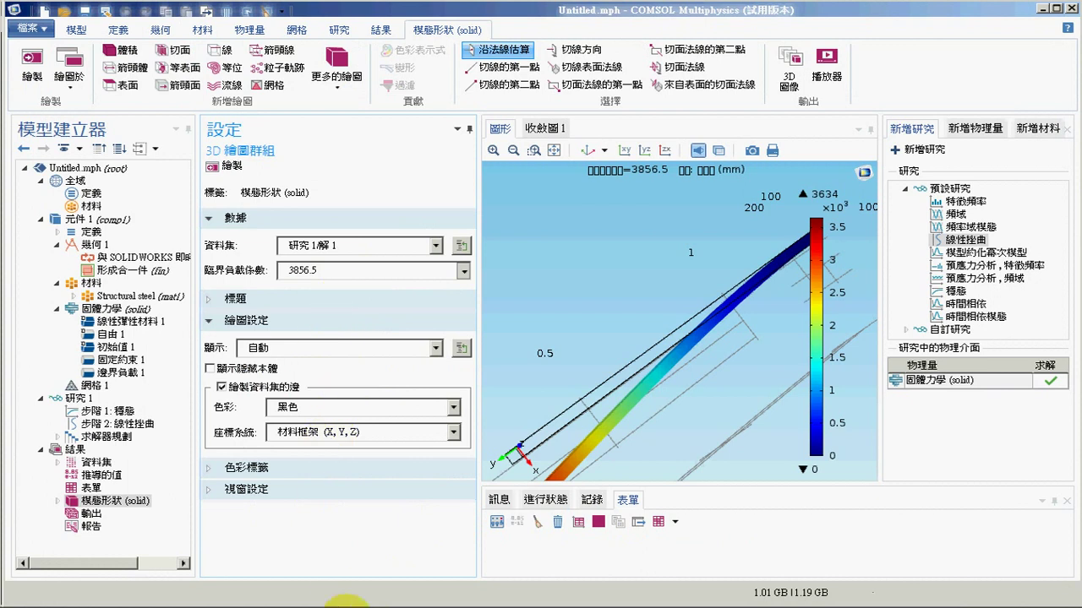
left_click(350, 605)
left_click(348, 279)
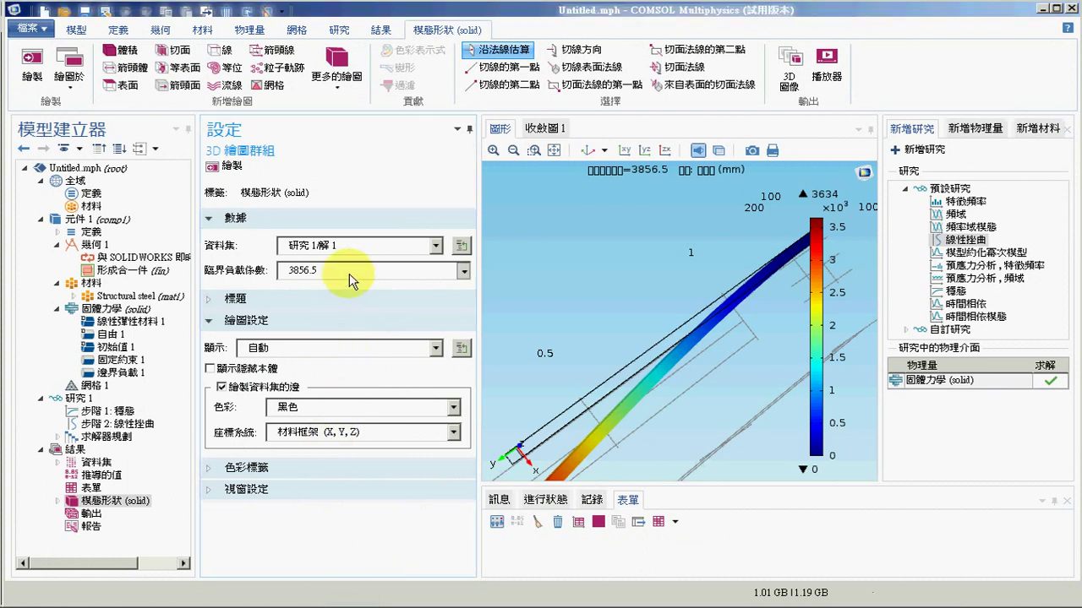
double_click(351, 282)
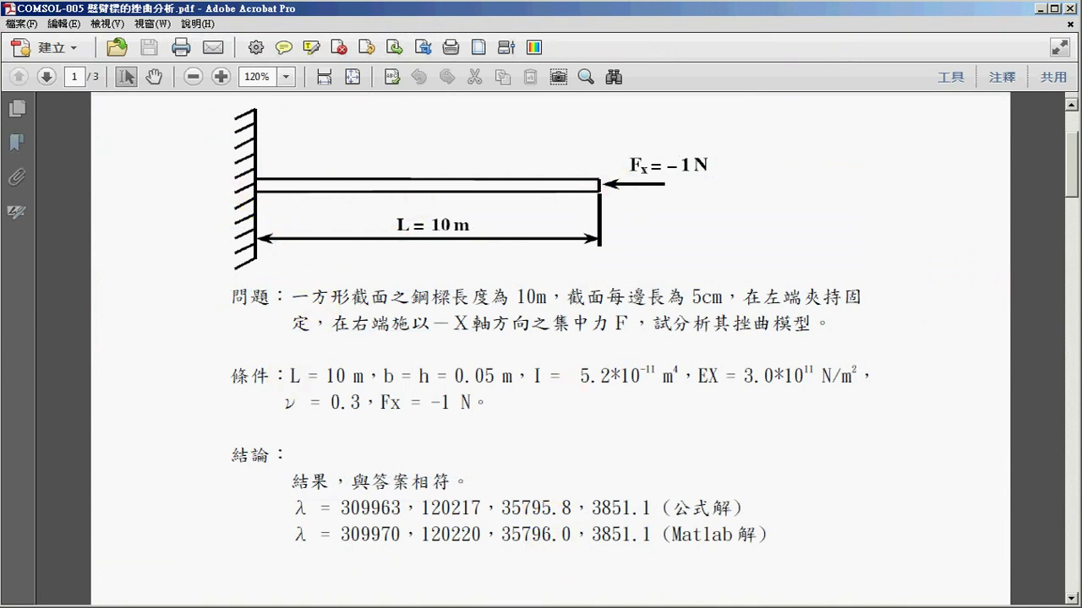
key("alt+Tab")
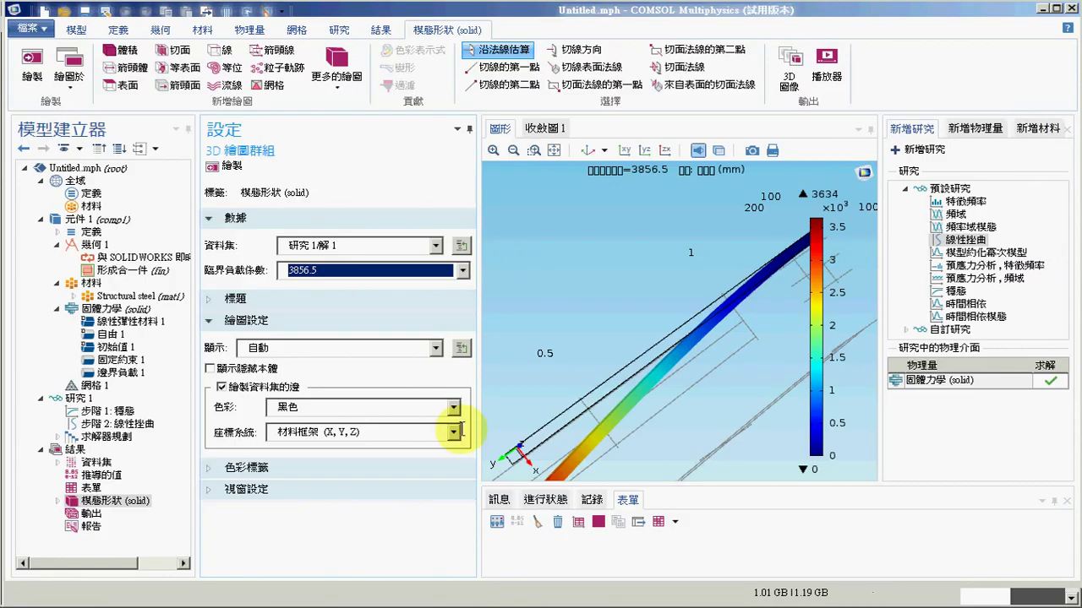
left_click(386, 529)
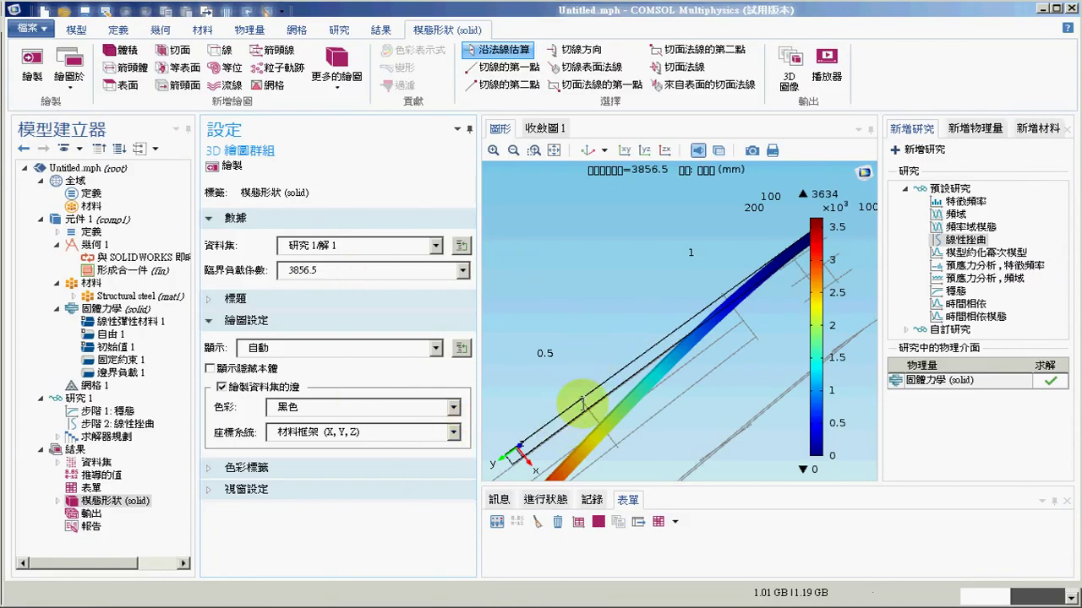
Examine the full buckled mode shape of the beam against its undeformed outline from a rotated viewpoint.
left_click(554, 151)
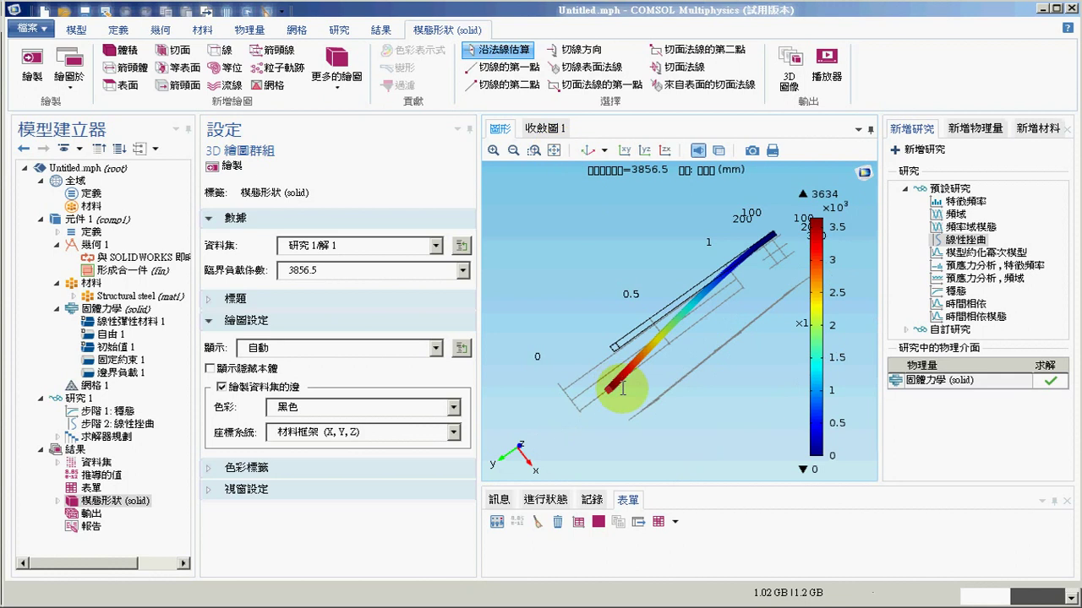
left_click_drag(626, 393, 665, 403)
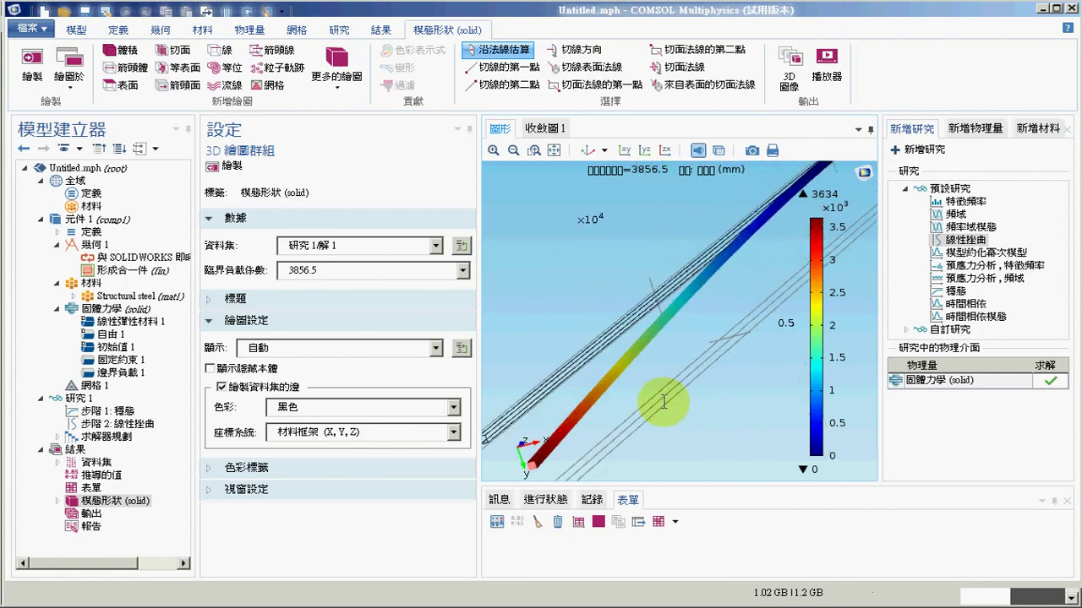
left_click(554, 150)
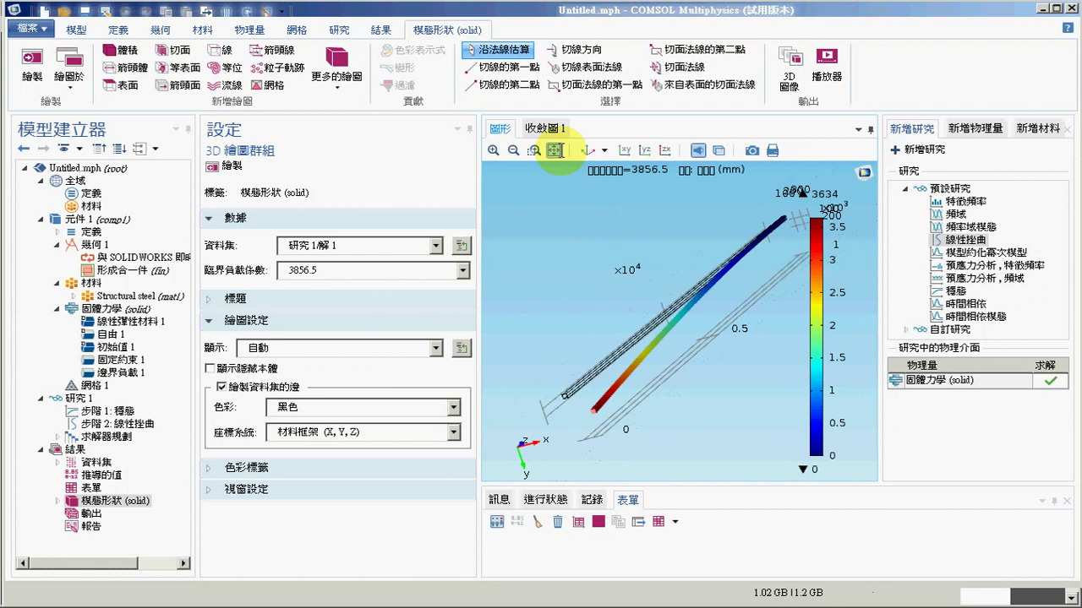